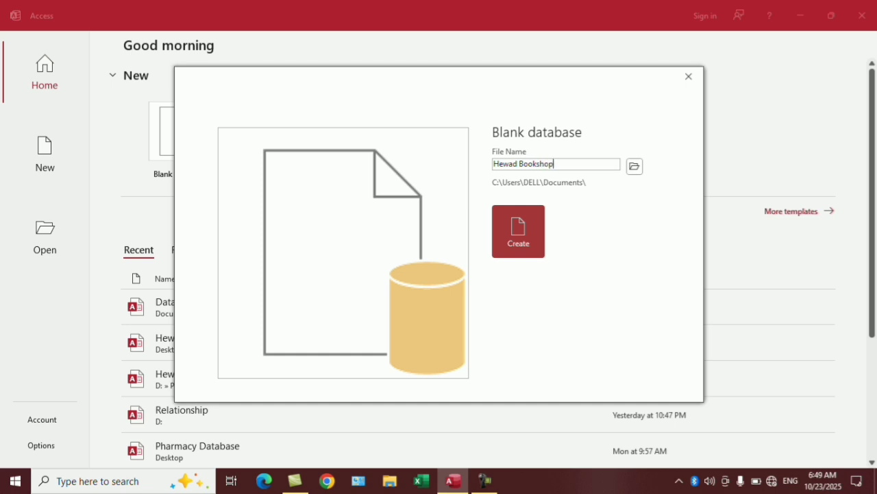
Create the blank Hewad Bookshop database on the Desktop and close the default empty table.
click(635, 166)
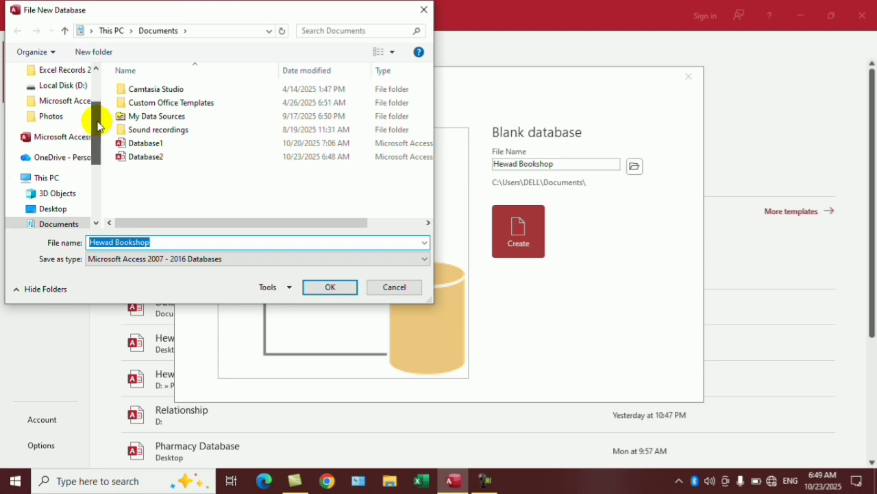
scroll(97, 125, up, 5)
click(65, 92)
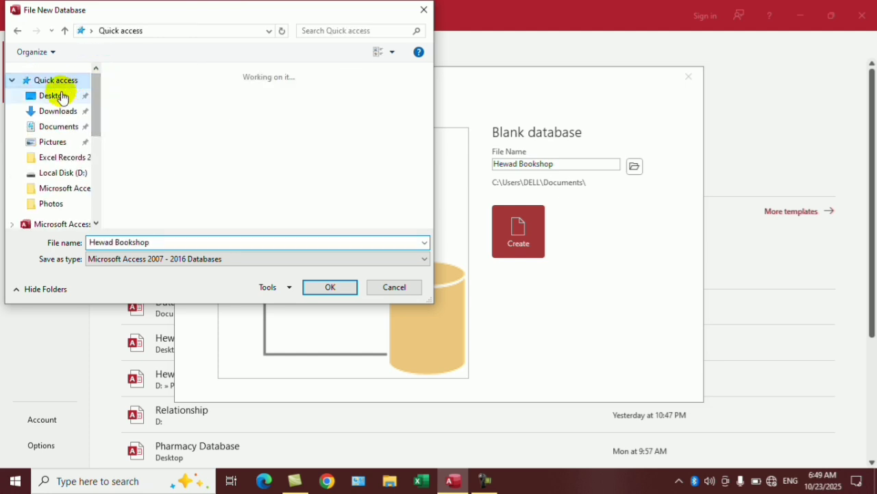
click(330, 287)
click(519, 229)
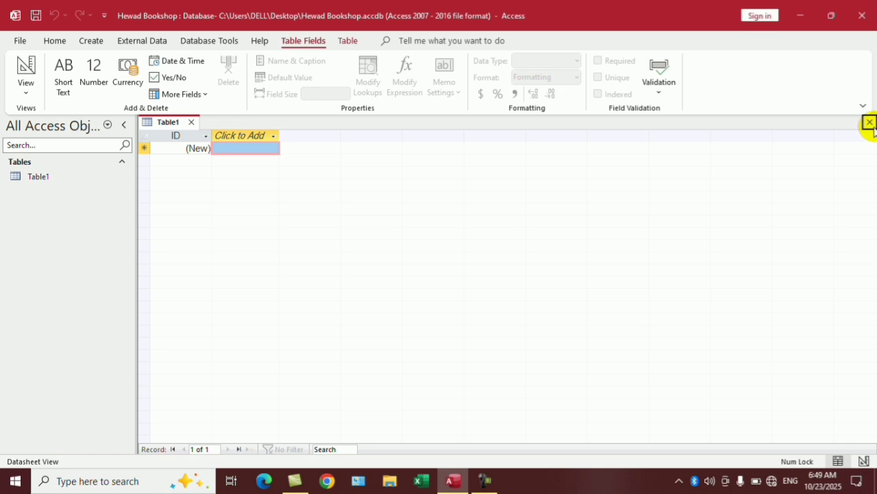
click(870, 122)
Start a new table design with a Number ID field, plus School/Name and Address Short Text fields.
click(90, 40)
click(104, 72)
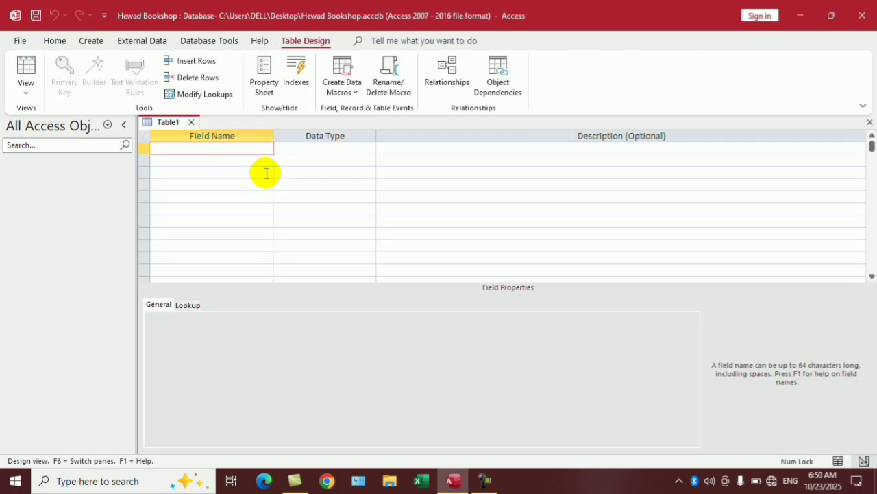
text(ID)
key(Tab)
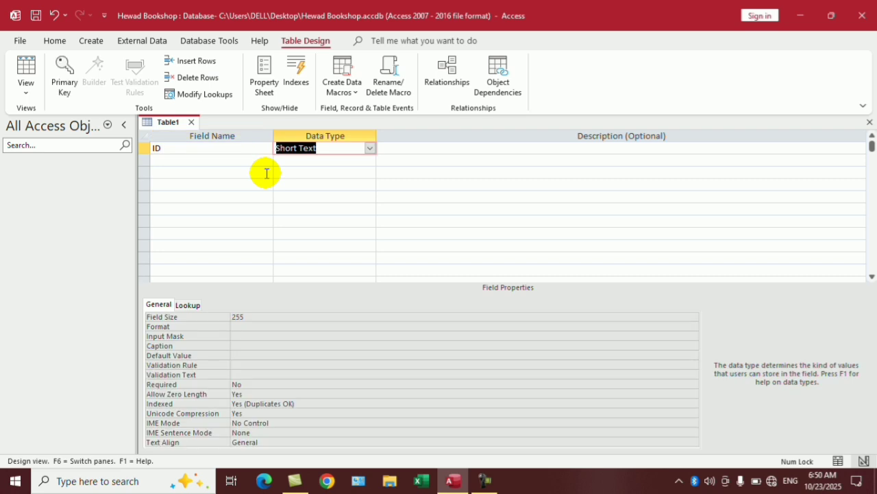
text(Number)
key(Tab)
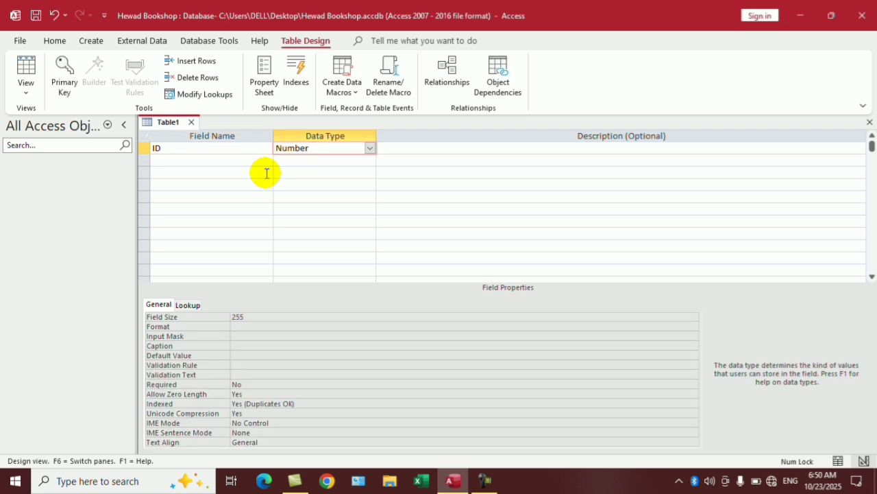
key(Tab)
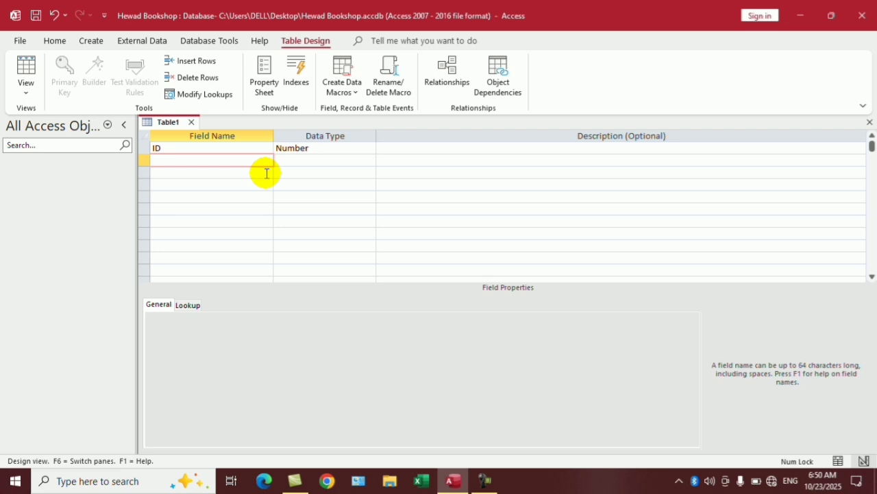
text(School/Name)
key(Tab)
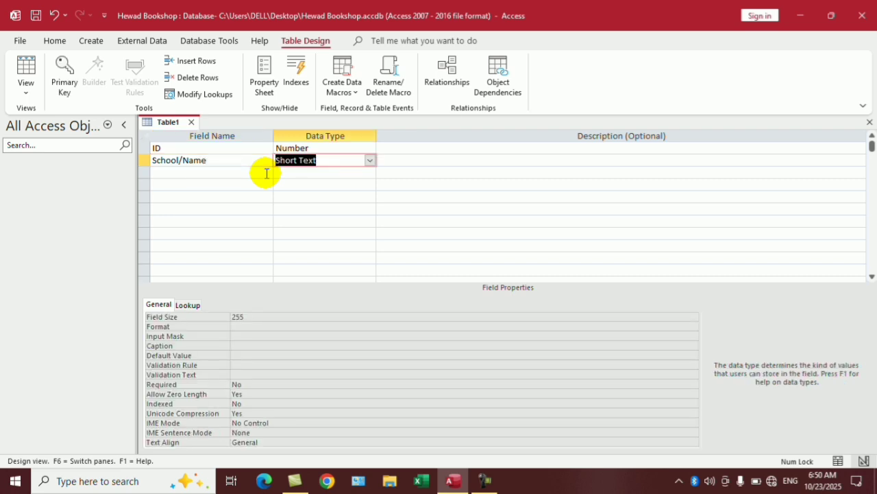
key(Tab)
key(Tab)
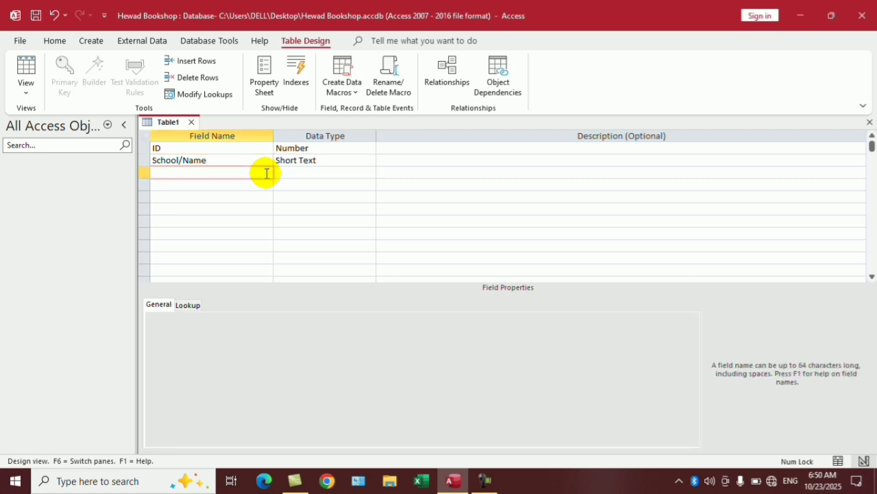
text(Address)
key(Tab)
key(Tab)
key(Tab)
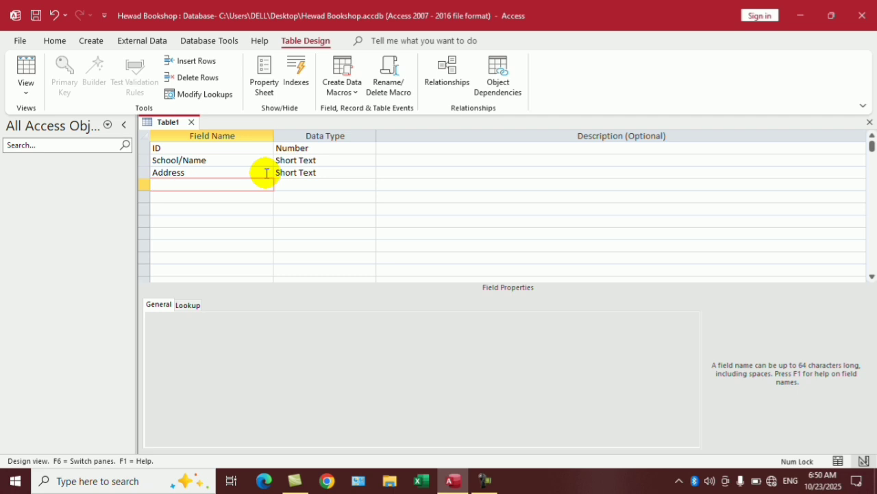
Add a Number Phone field and a Hyperlink Email field.
text(Phn)
key(Tab)
text(n)
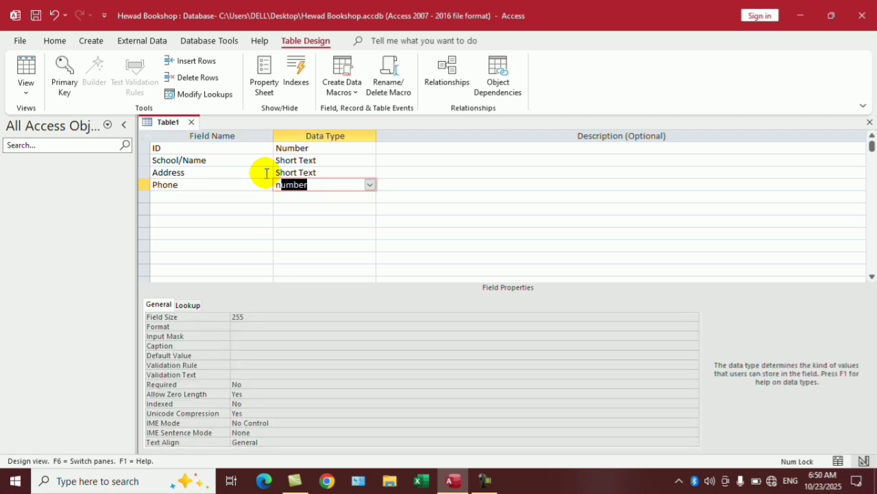
key(Tab)
key(Tab)
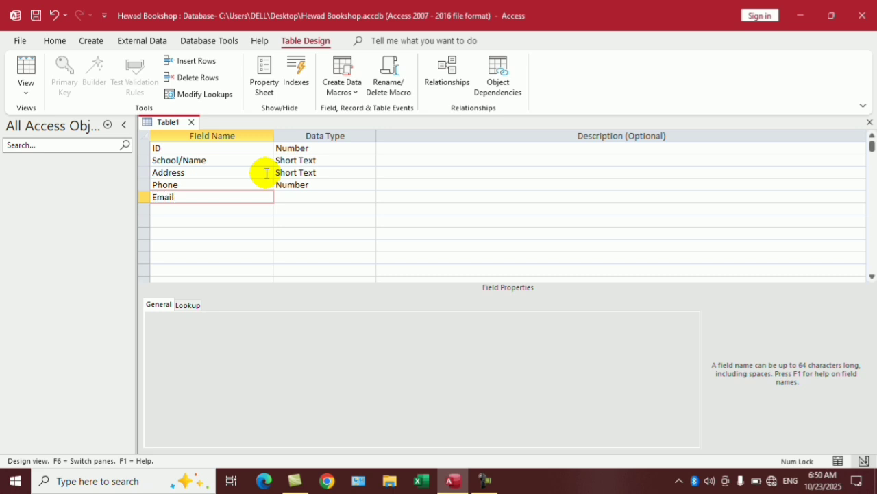
key(Tab)
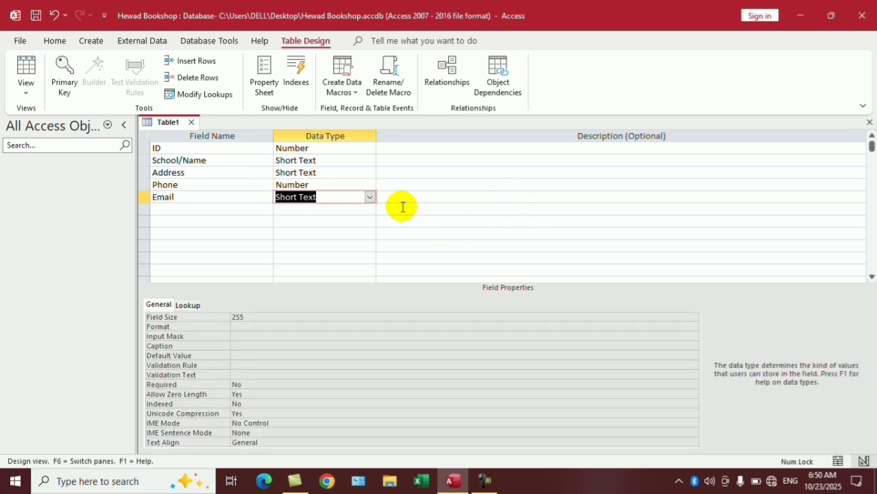
click(370, 198)
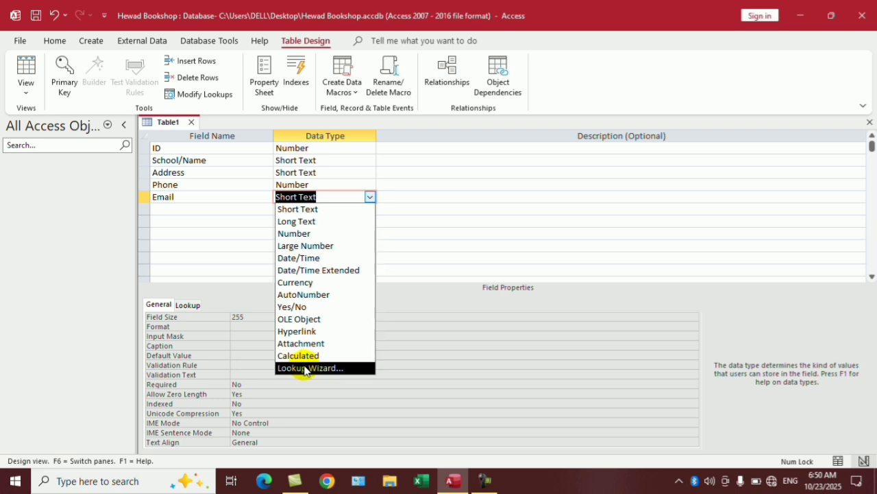
click(314, 333)
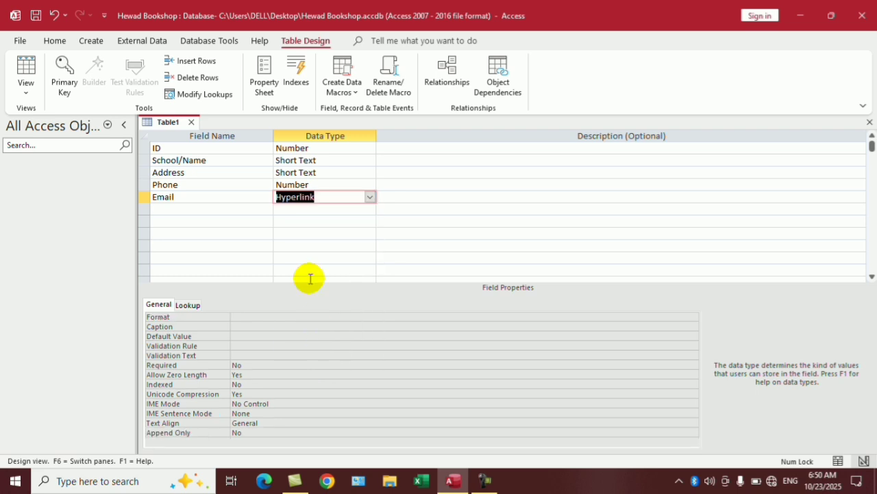
click(212, 213)
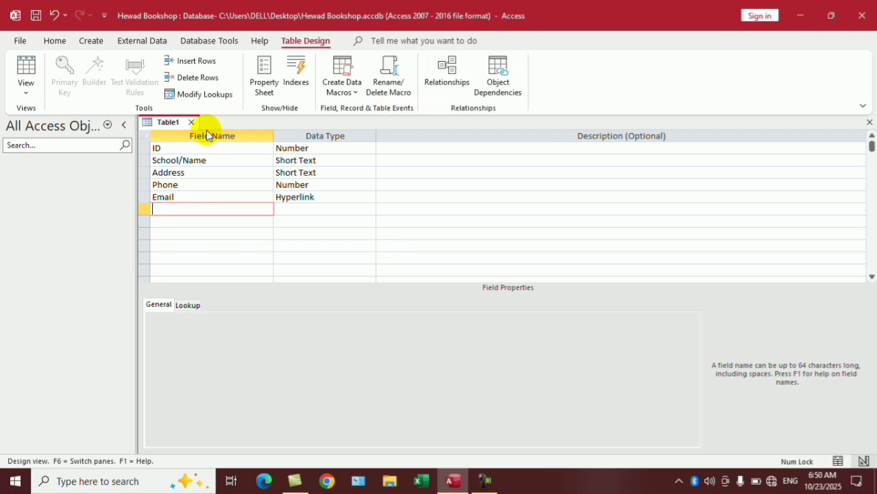
Make ID the primary key and save the table as Customer info.
click(185, 149)
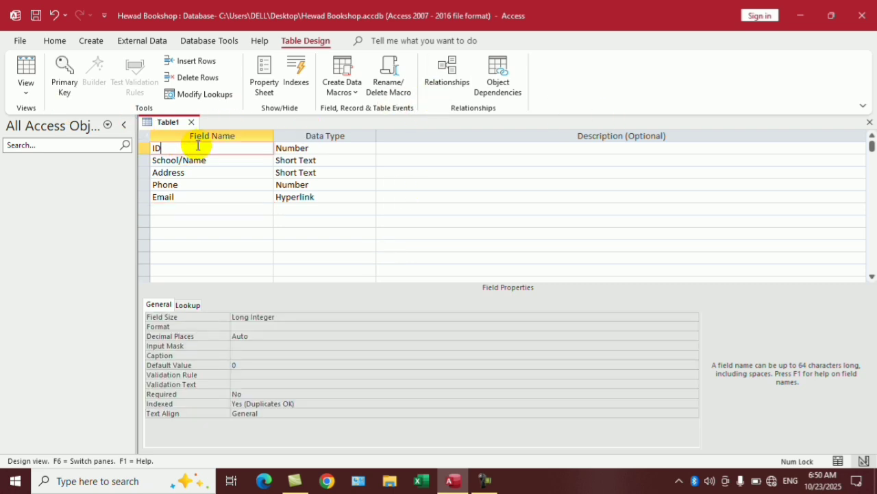
click(71, 80)
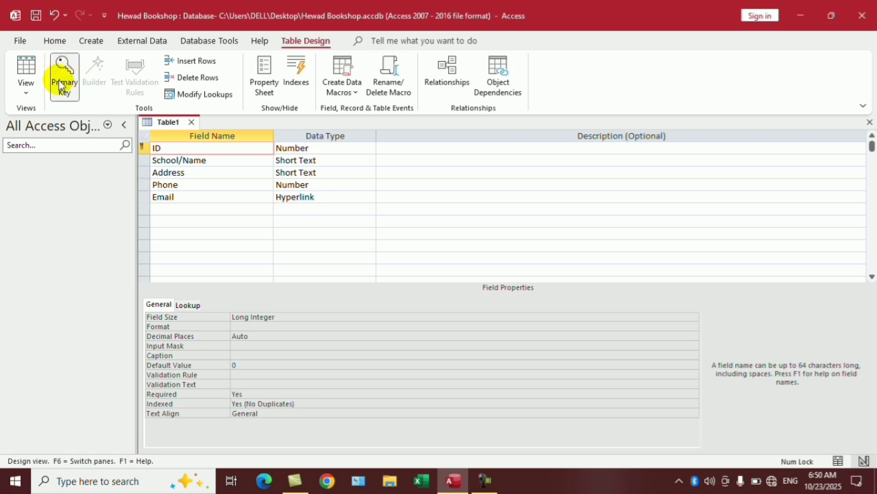
click(869, 122)
click(422, 270)
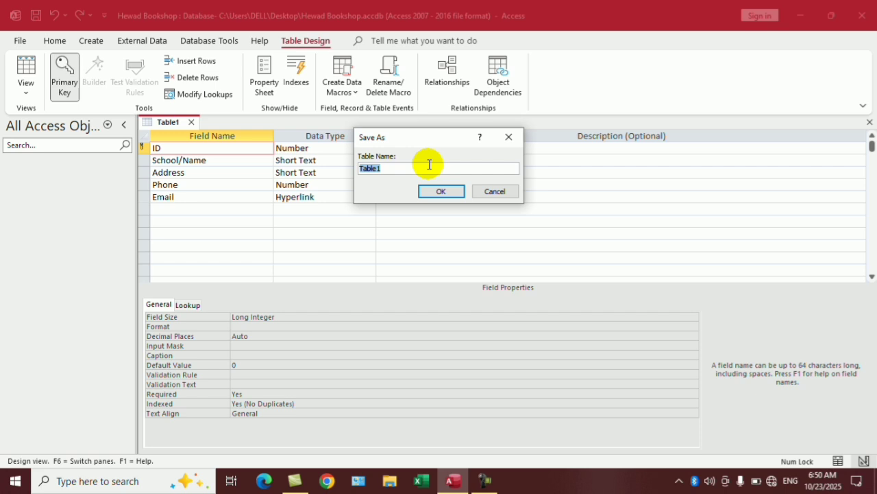
text(Customer info)
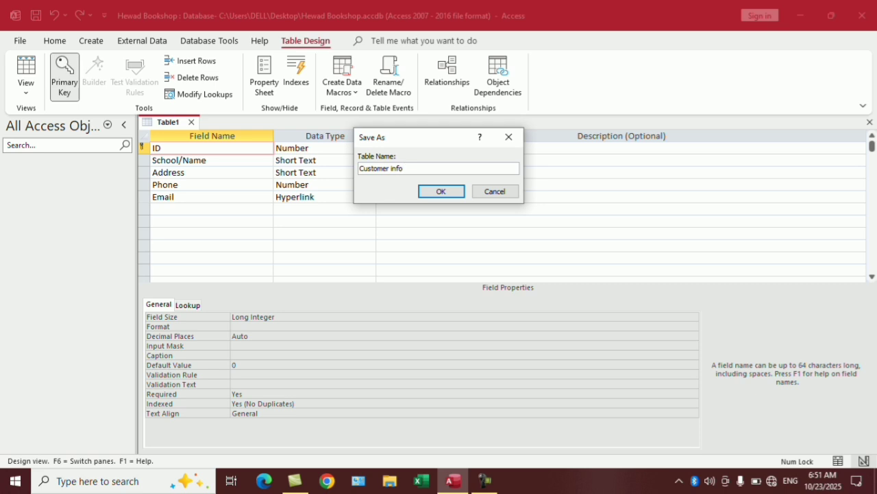
key(Return)
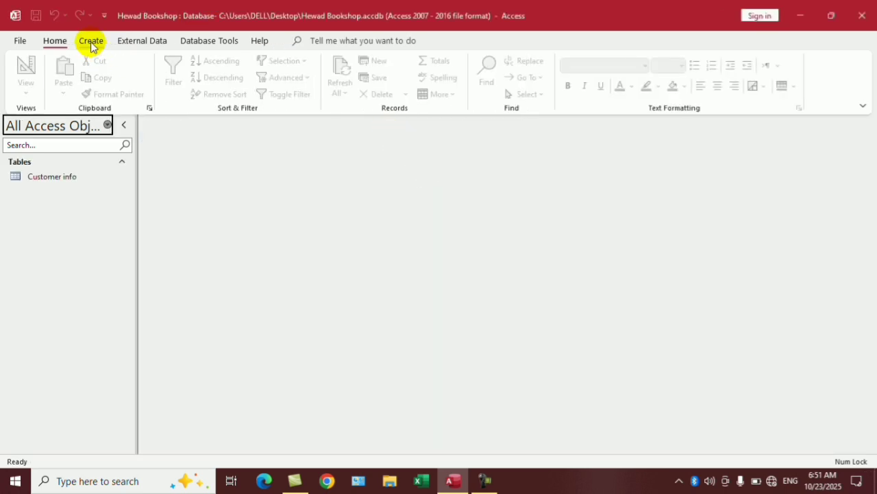
Start another table design with ID as Number and Product as Short Text.
click(90, 41)
click(108, 72)
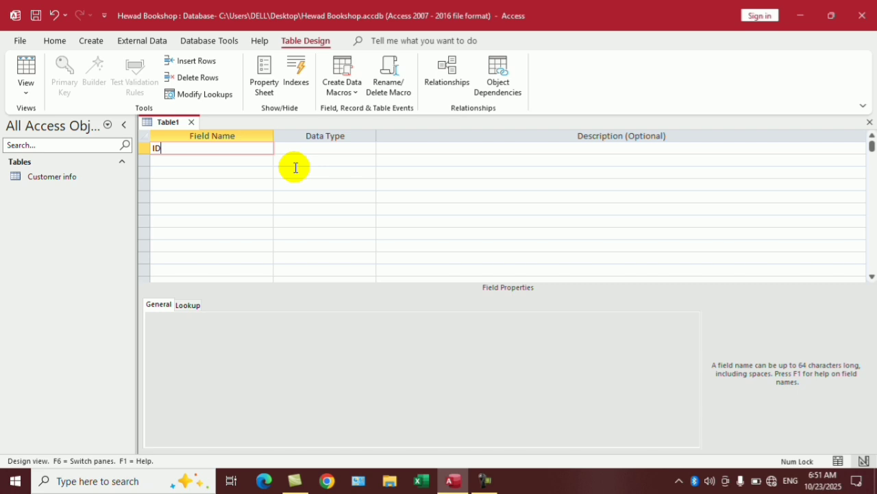
key(Tab)
text(n)
key(Return)
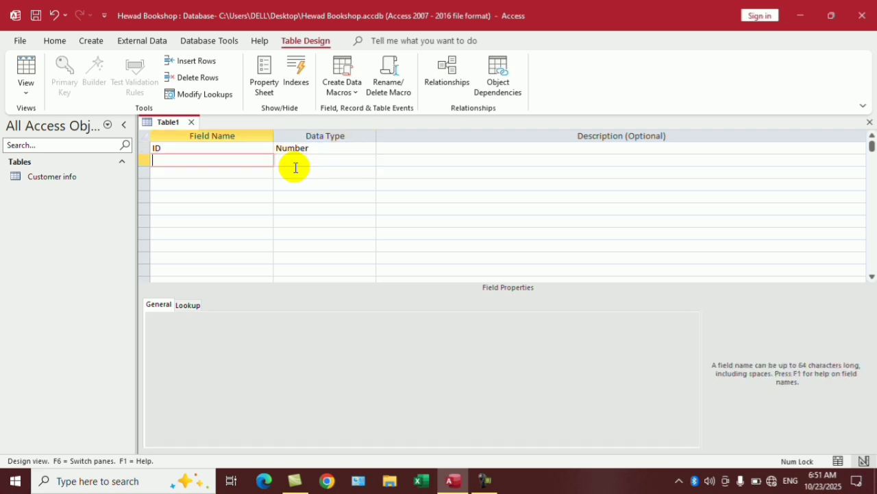
text(Product)
key(Tab)
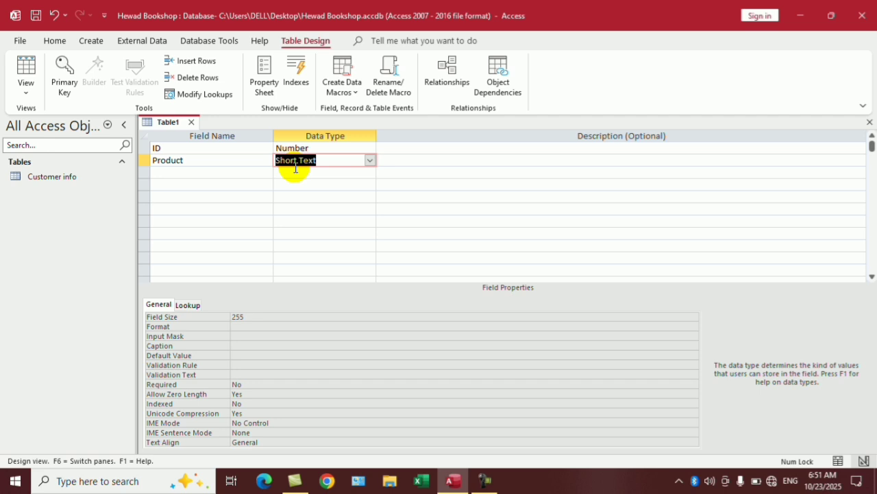
key(Return)
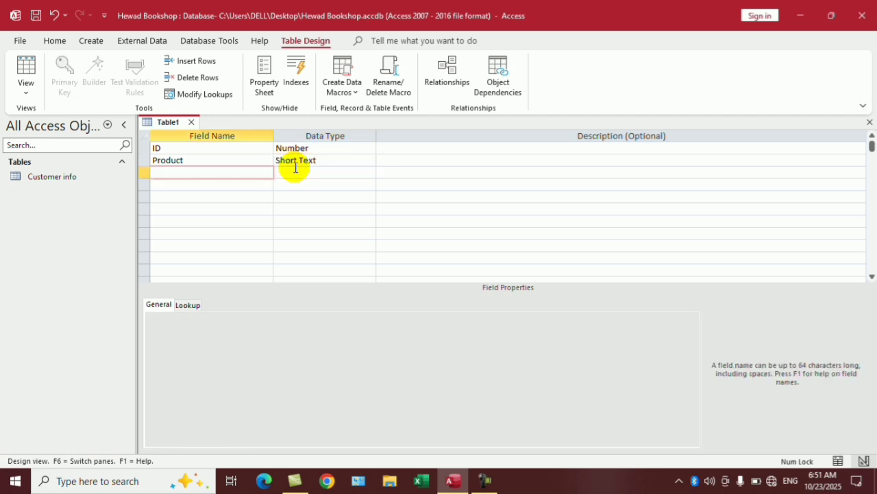
Add Number fields price and Quantity, then close the design to save it.
text(price)
key(Tab)
text(n)
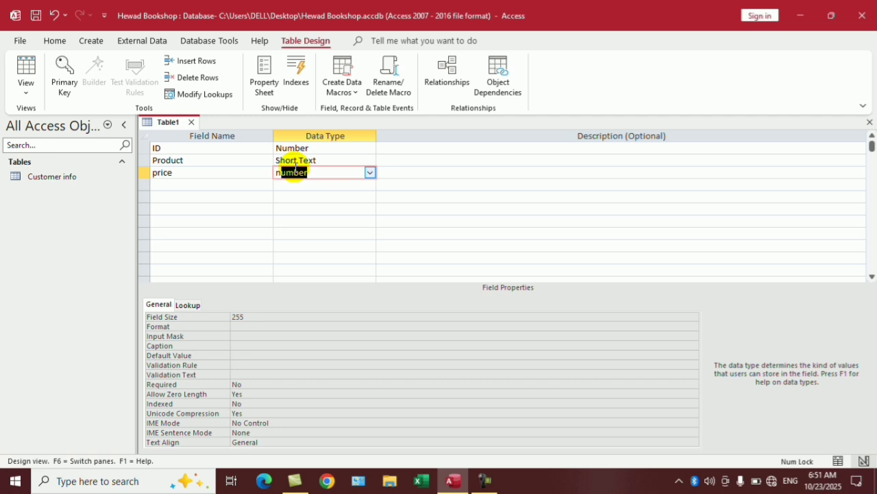
key(Return)
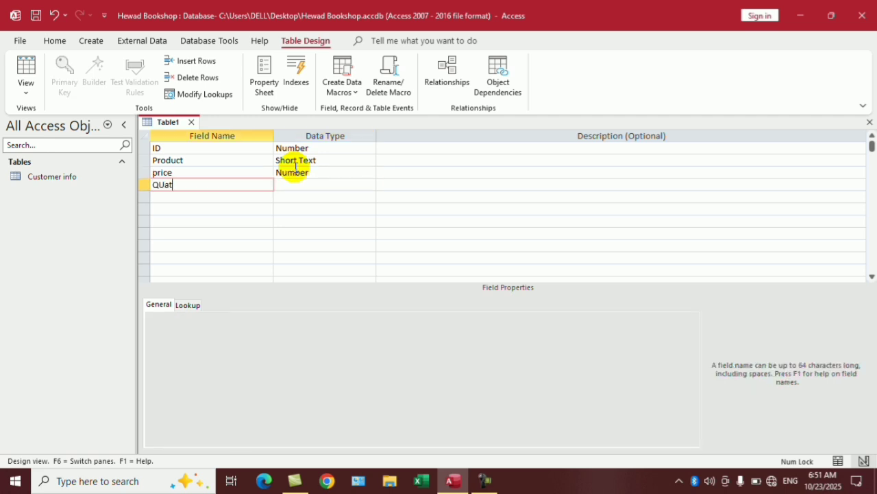
text(QUat)
key(BackSpace)
key(BackSpace)
text(uantity)
key(Tab)
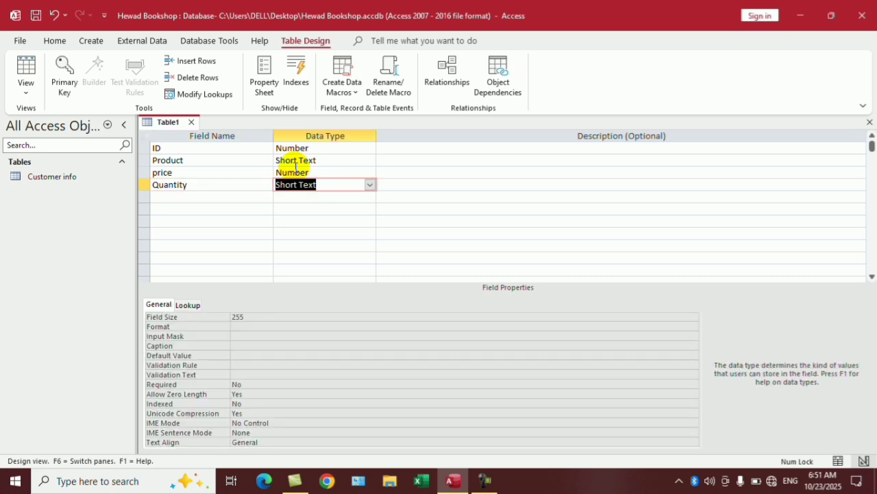
text(number)
key(Tab)
key(Tab)
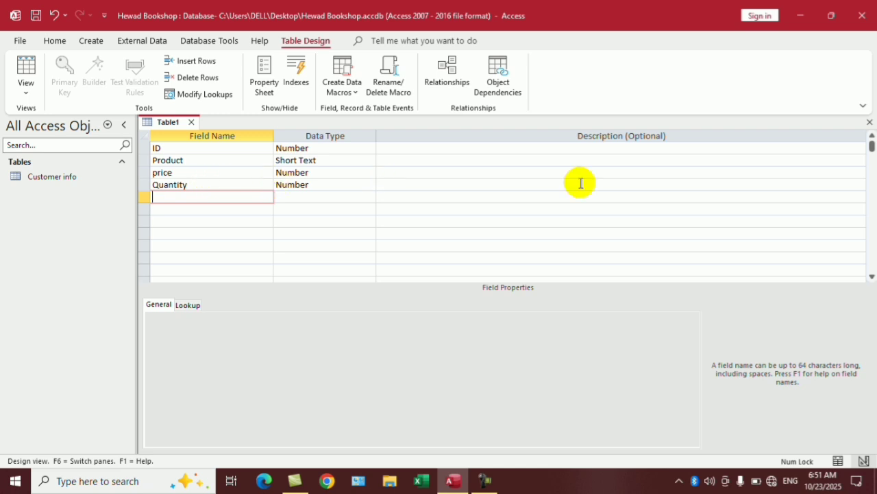
click(869, 122)
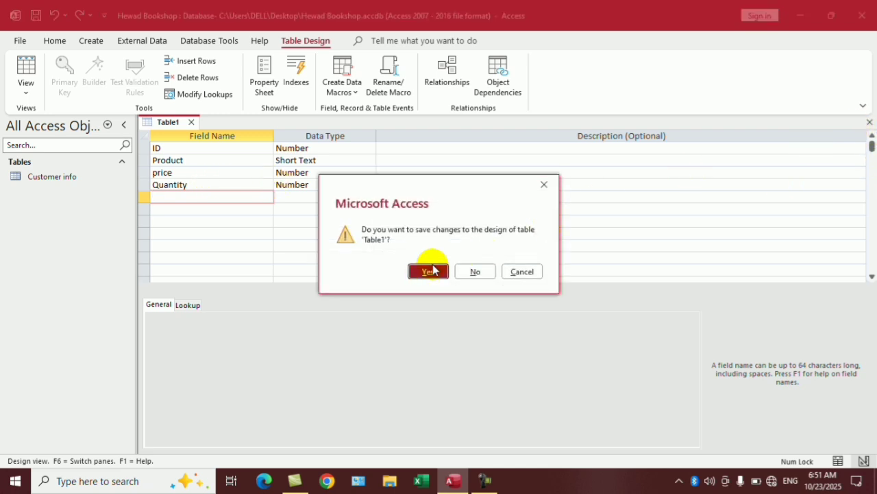
Name the new table products and save it, declining the primary key offer.
click(428, 270)
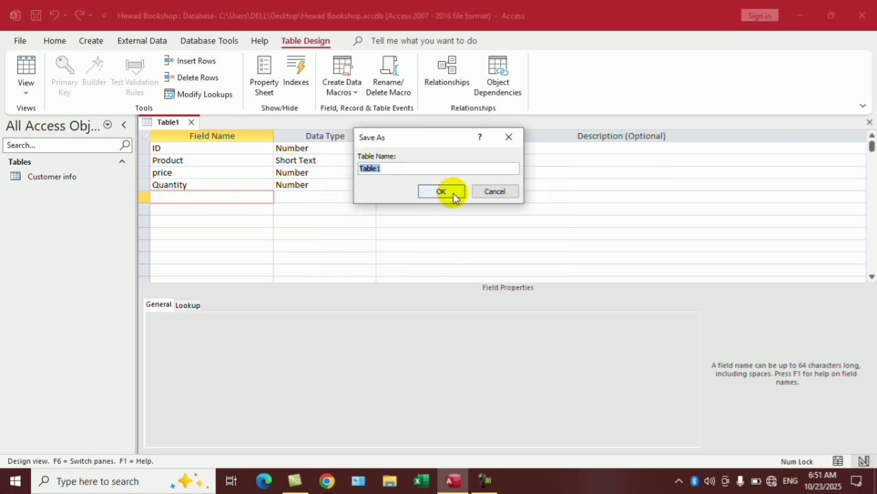
text(Produts)
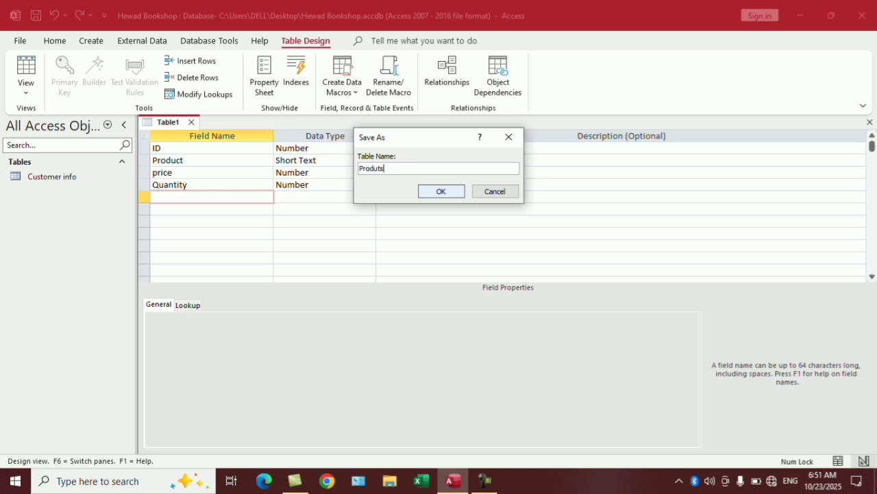
key(BackSpace)
key(BackSpace)
key(BackSpace)
click(449, 193)
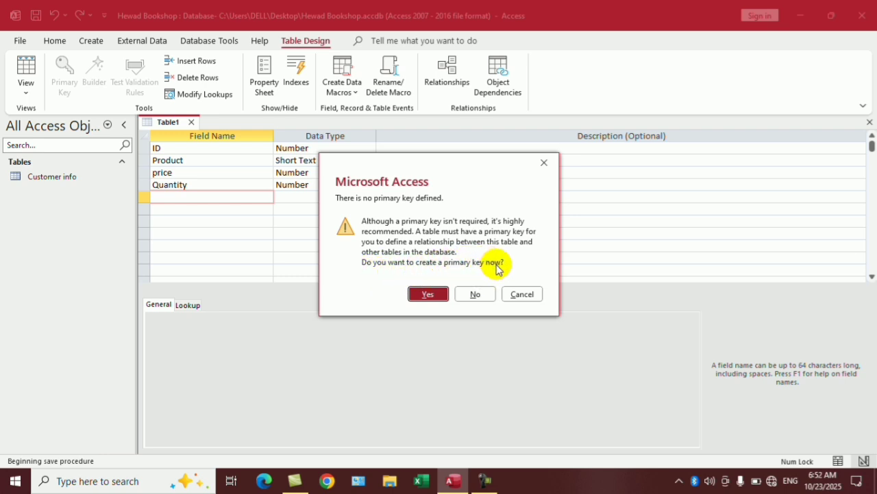
click(478, 295)
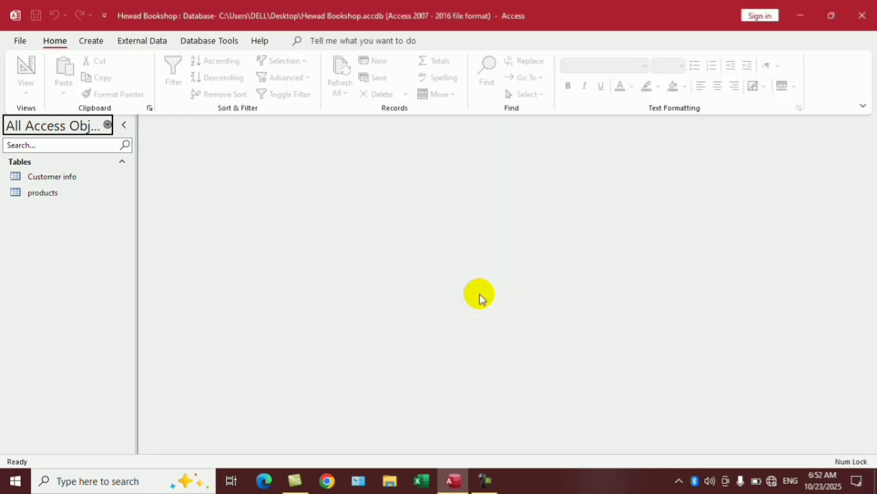
Open products in Design View and add a Total field with the Calculated data type.
double_click(50, 191)
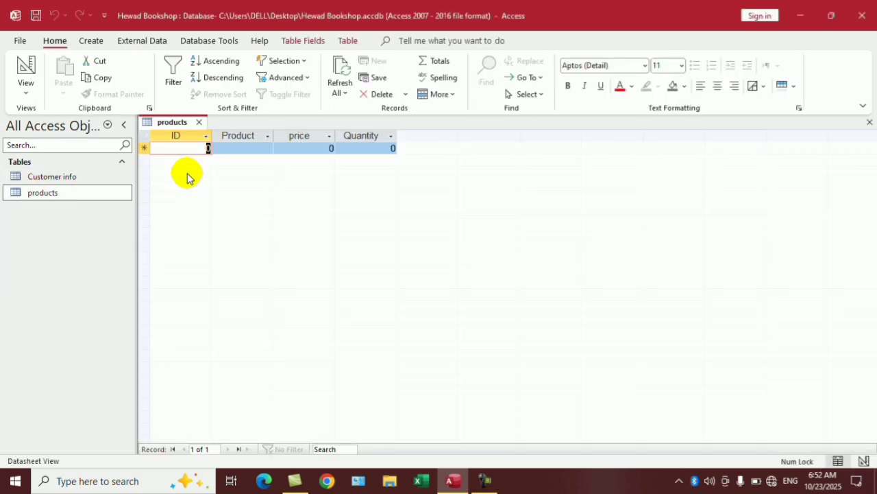
right_click(182, 124)
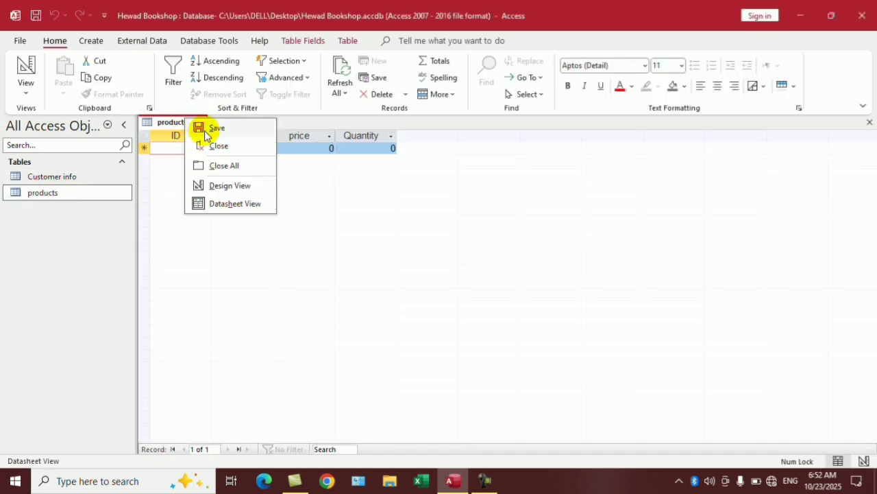
click(238, 186)
click(193, 196)
text(T)
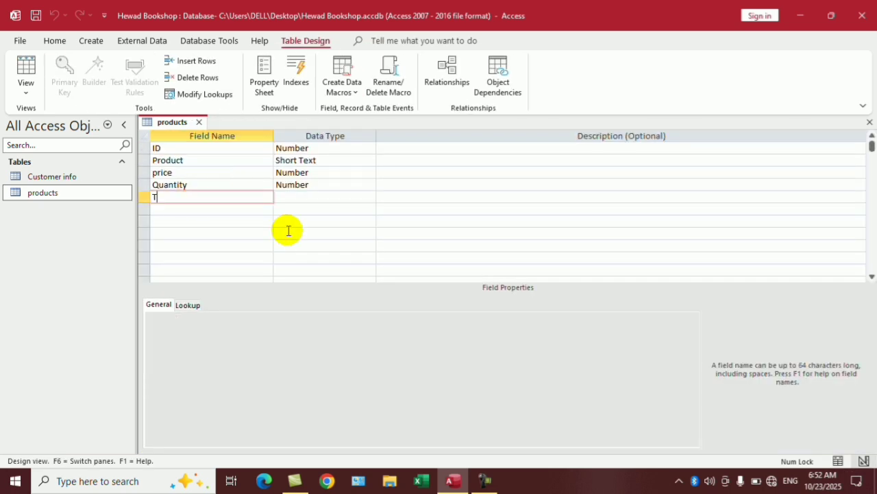
text(otal)
key(Tab)
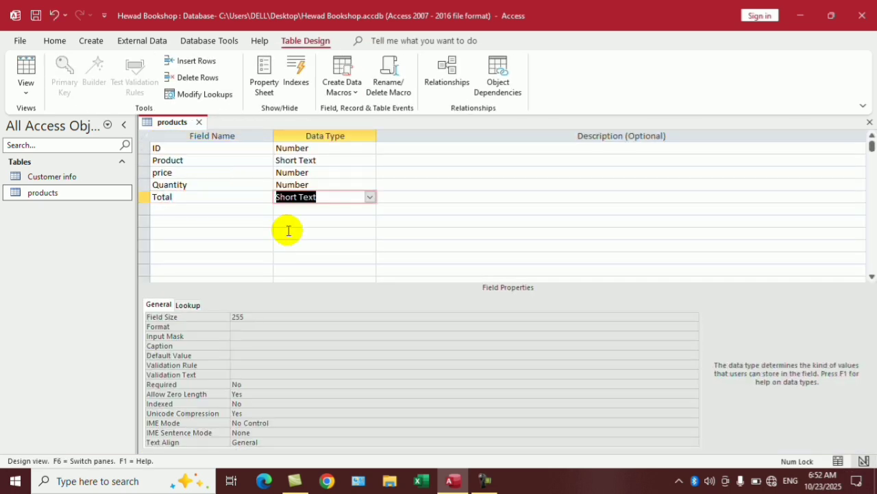
text(ca)
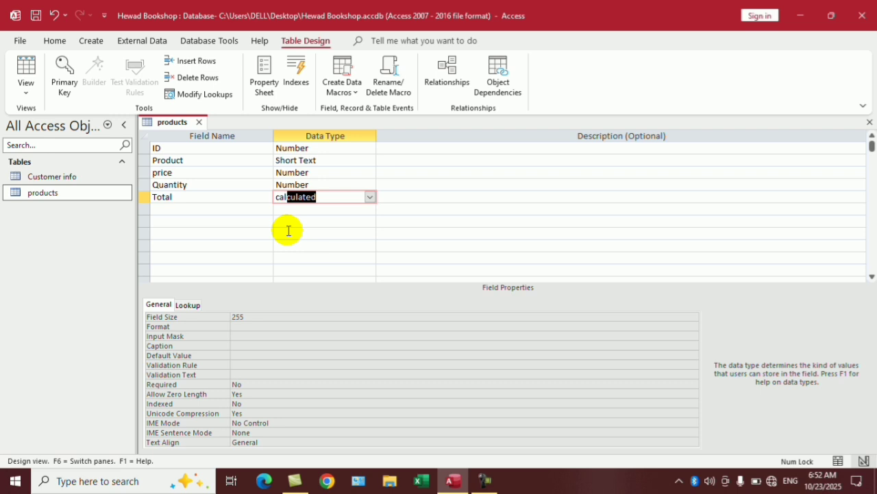
text(l)
click(369, 196)
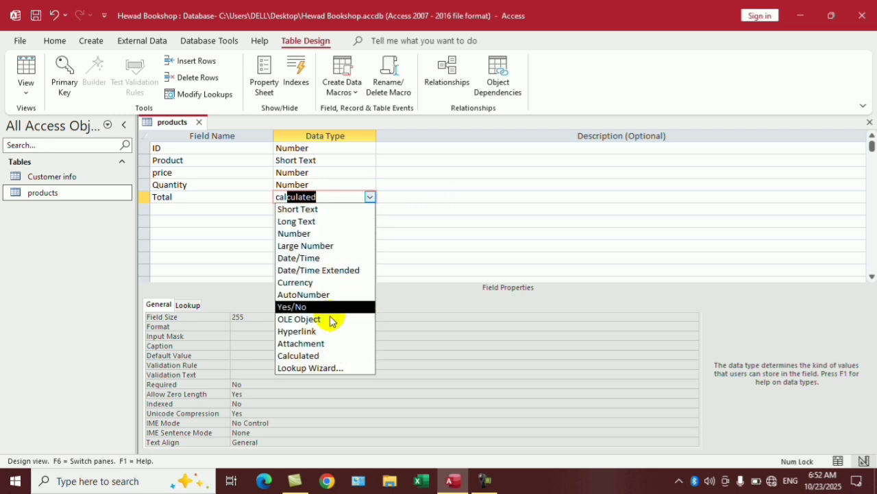
click(300, 355)
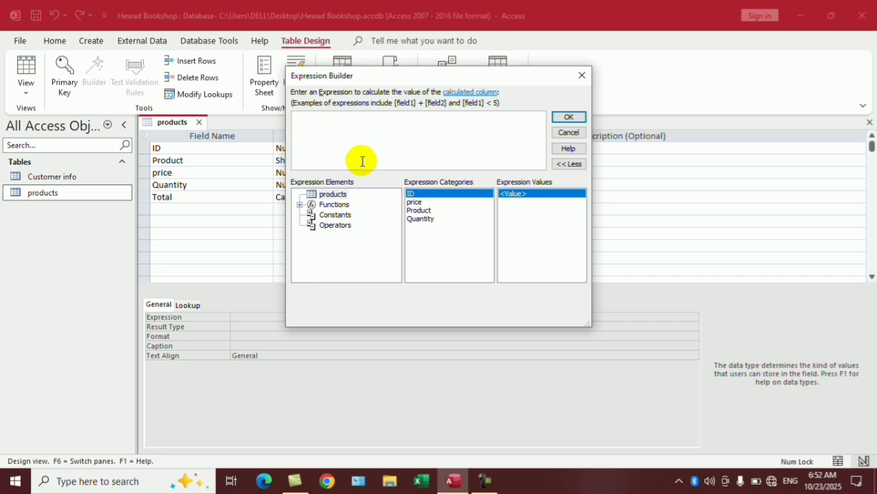
Build the Total expression [price]*[Quantity] in the Expression Builder.
double_click(415, 202)
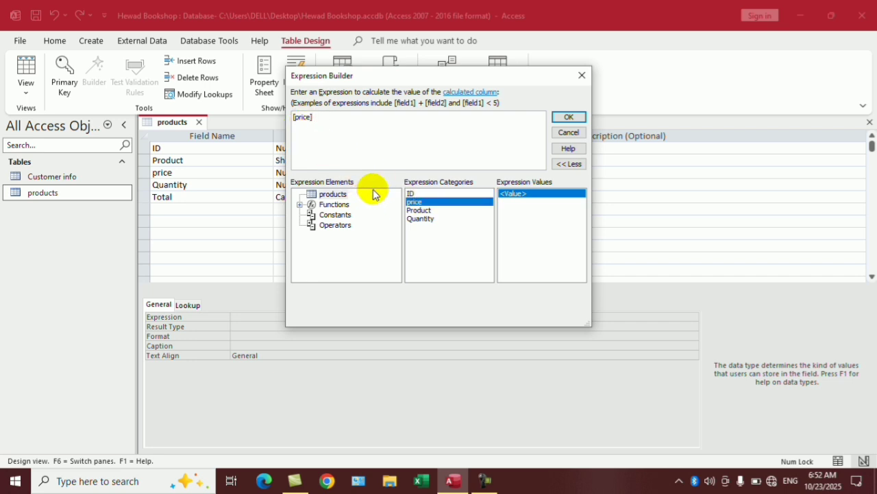
text(*)
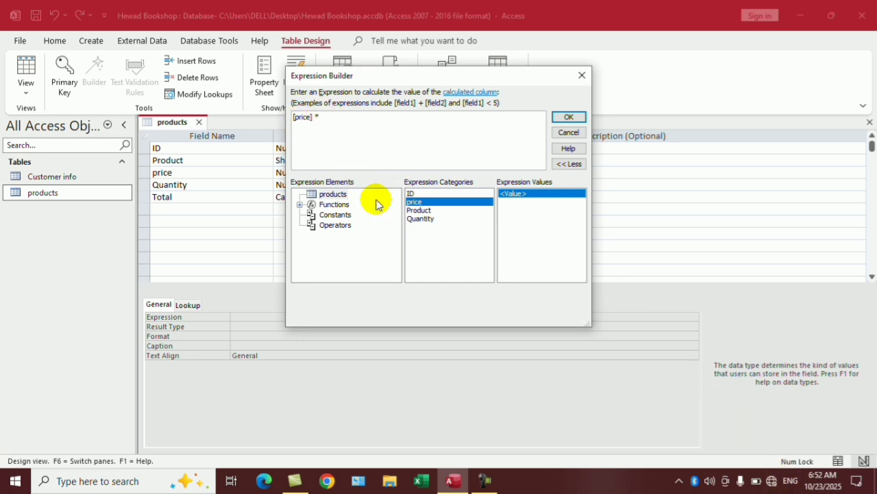
double_click(423, 219)
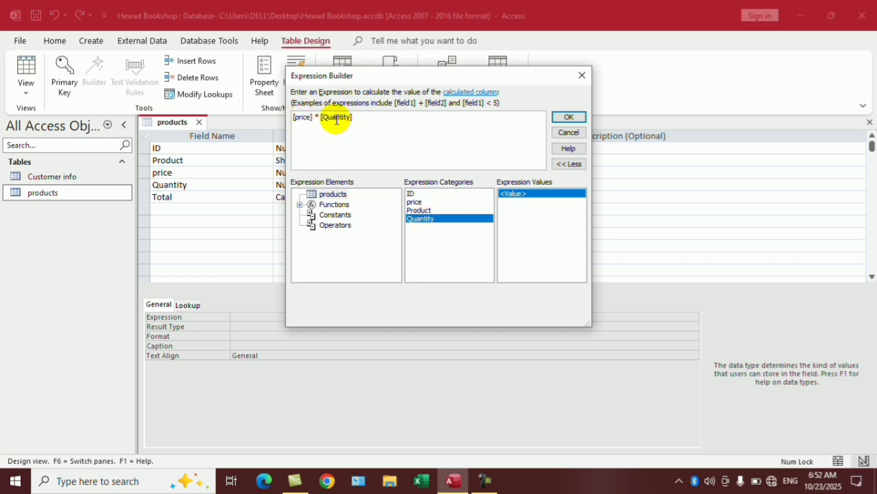
click(569, 118)
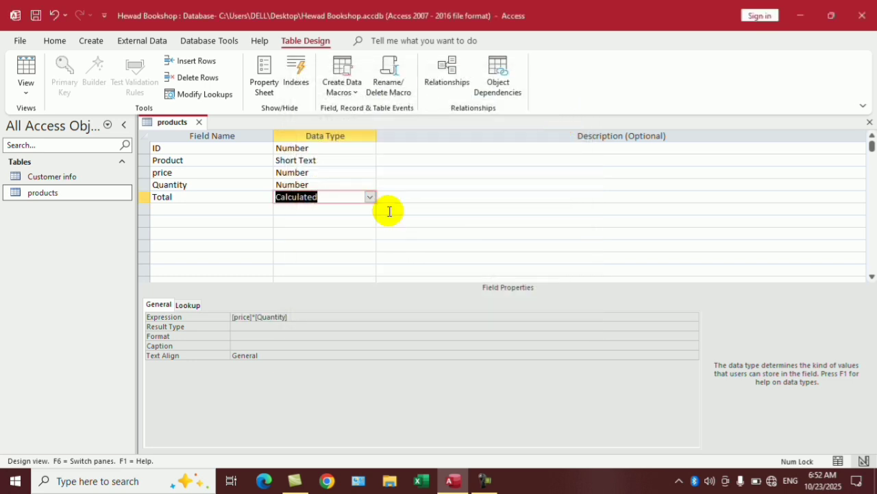
Switch products to Datasheet View, saving the table, then close it.
click(28, 88)
click(62, 124)
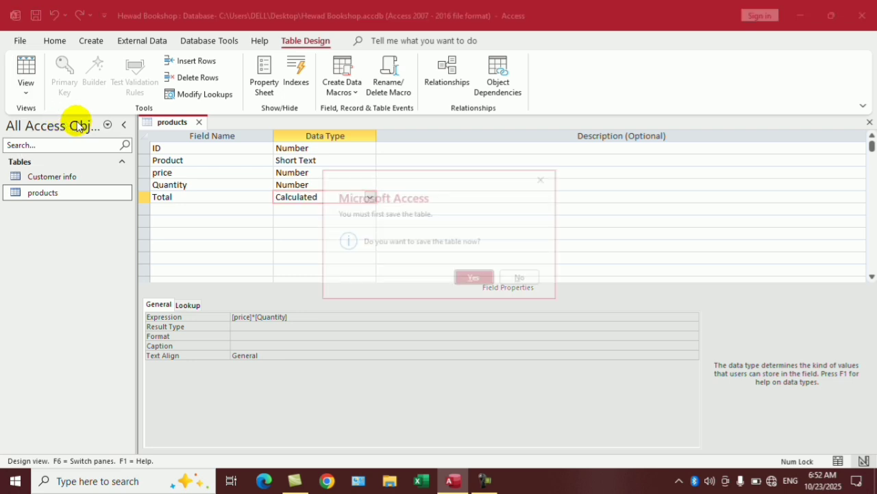
click(472, 277)
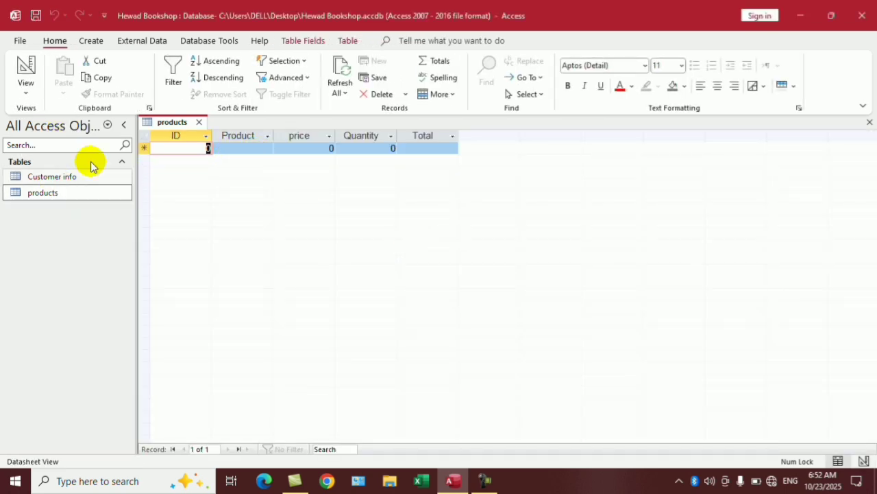
click(869, 122)
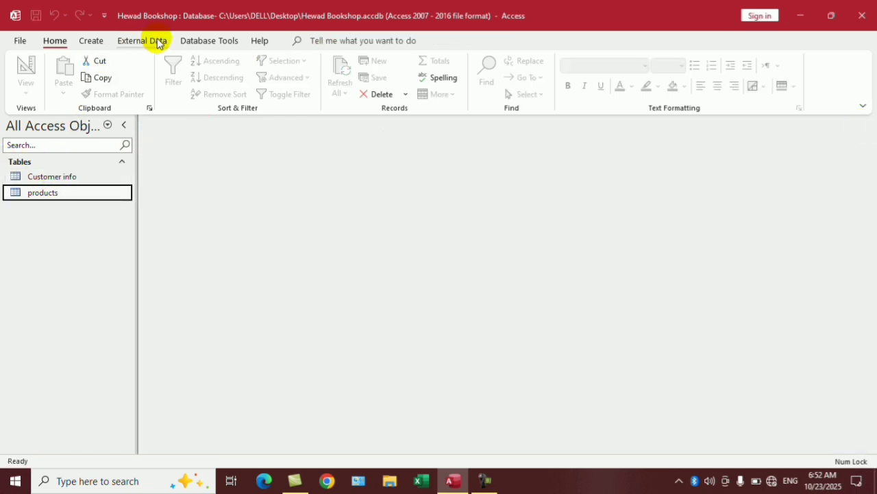
Open the Relationships window and add the Customer info and products tables.
click(209, 41)
click(168, 69)
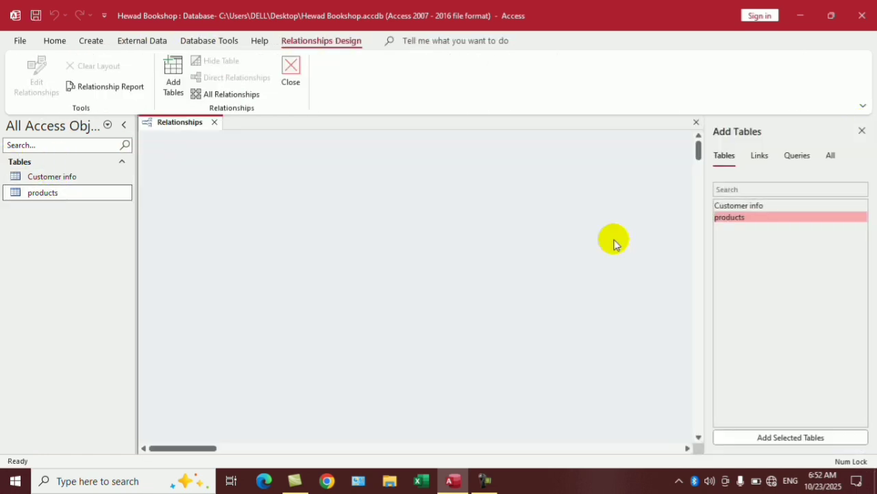
double_click(738, 206)
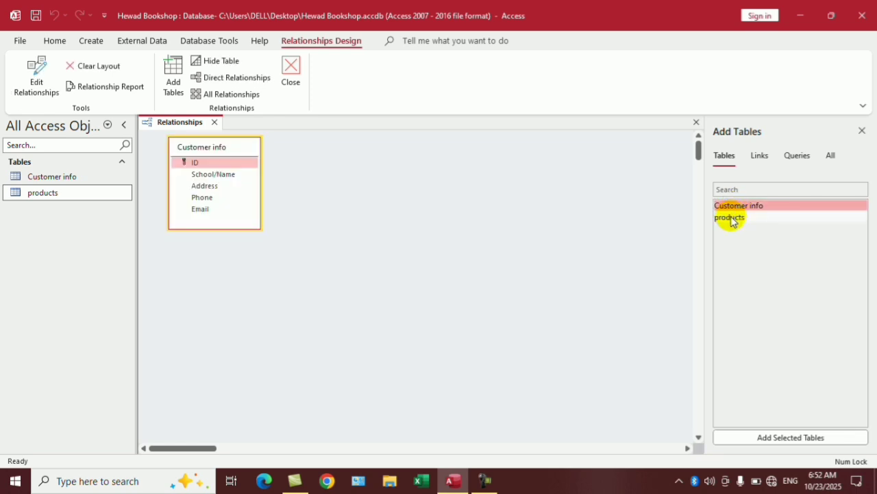
double_click(731, 218)
Arrange the two tables side by side and drag Customer info's ID onto products' ID.
click(221, 155)
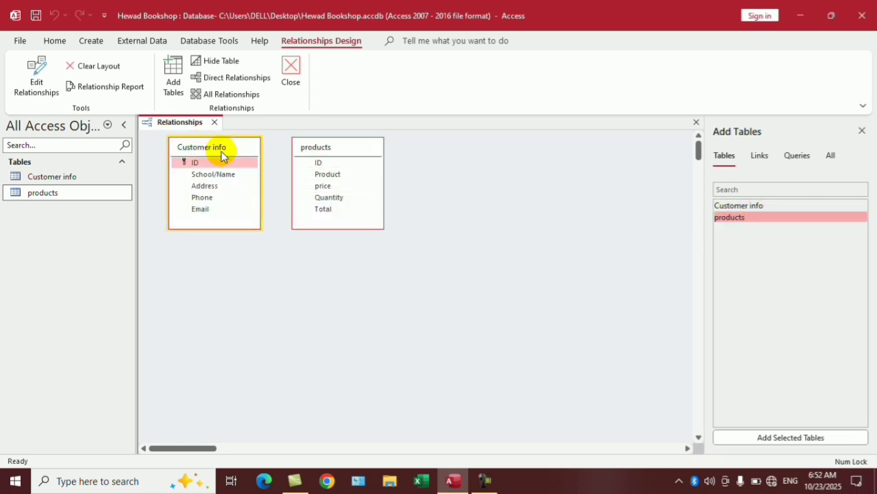
drag(221, 155, 501, 159)
drag(364, 151, 233, 157)
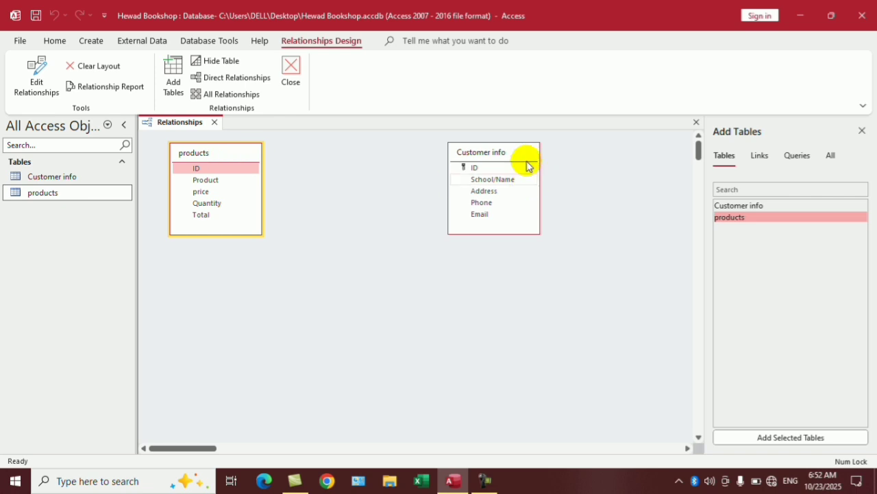
drag(500, 151, 415, 151)
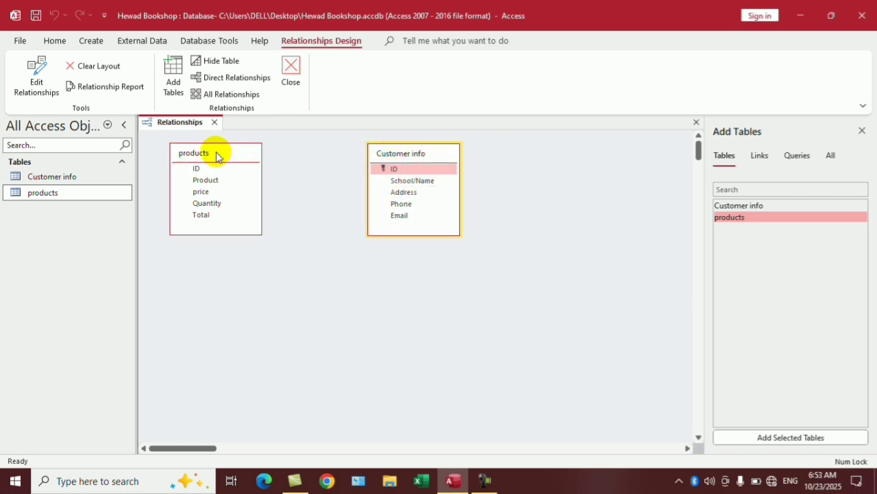
drag(217, 156, 559, 165)
drag(378, 158, 233, 155)
drag(544, 160, 530, 163)
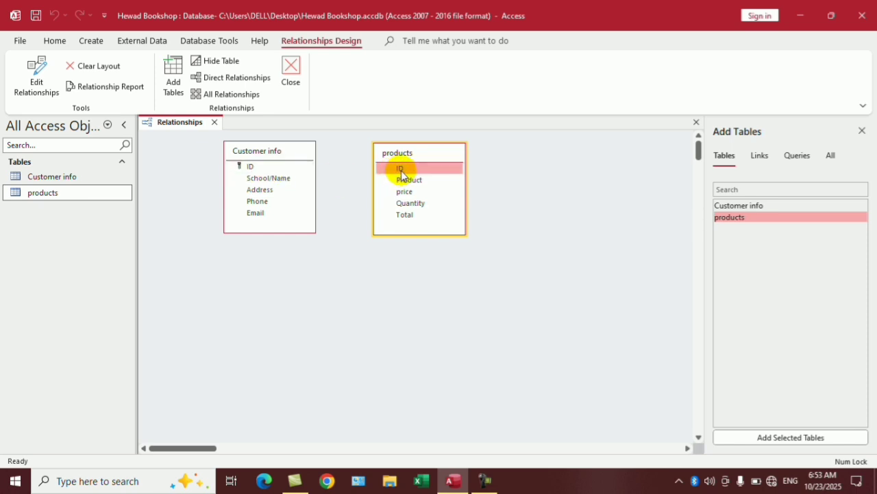
drag(434, 152, 485, 155)
drag(274, 152, 624, 182)
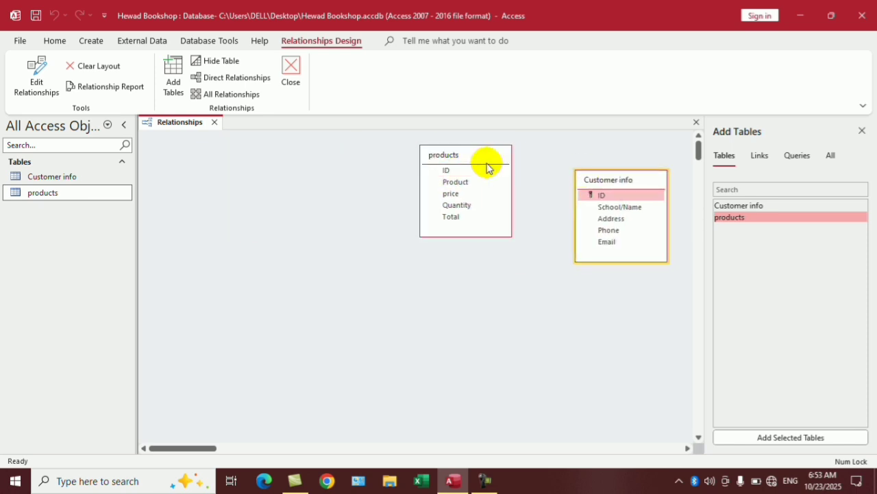
drag(473, 155, 280, 153)
drag(602, 182, 417, 163)
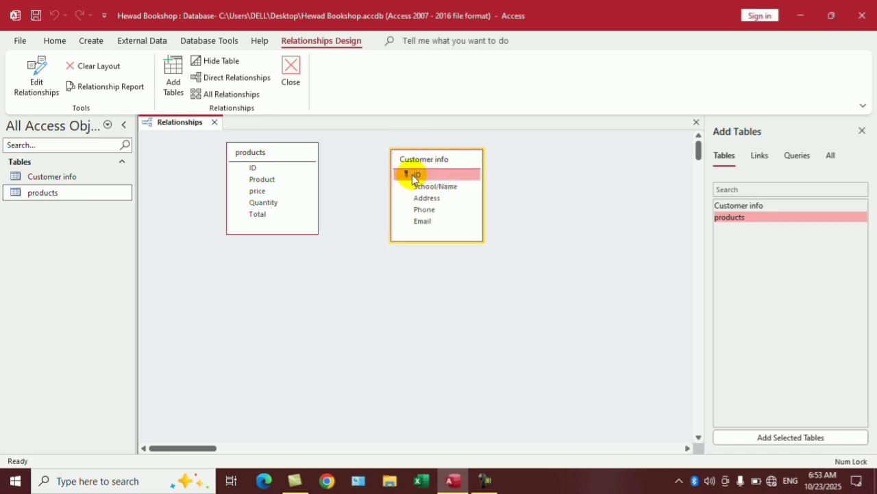
drag(412, 174, 254, 171)
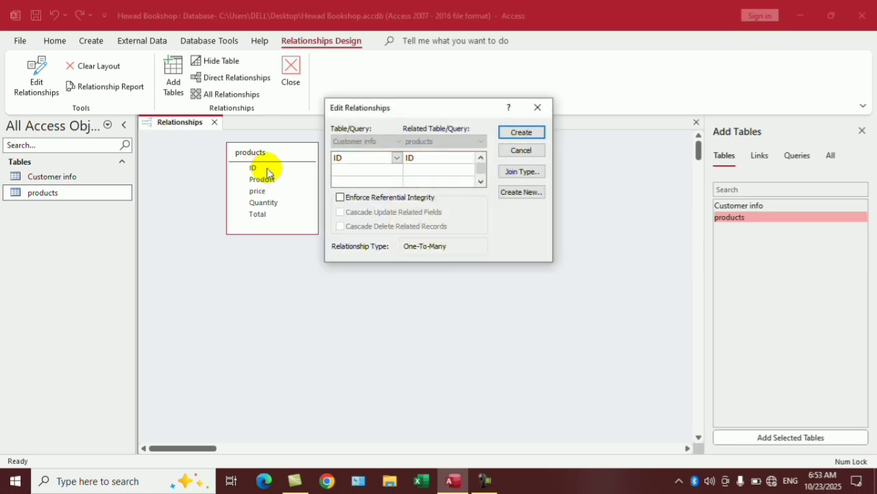
Create a one-to-many ID relationship with referential integrity enforced.
click(397, 158)
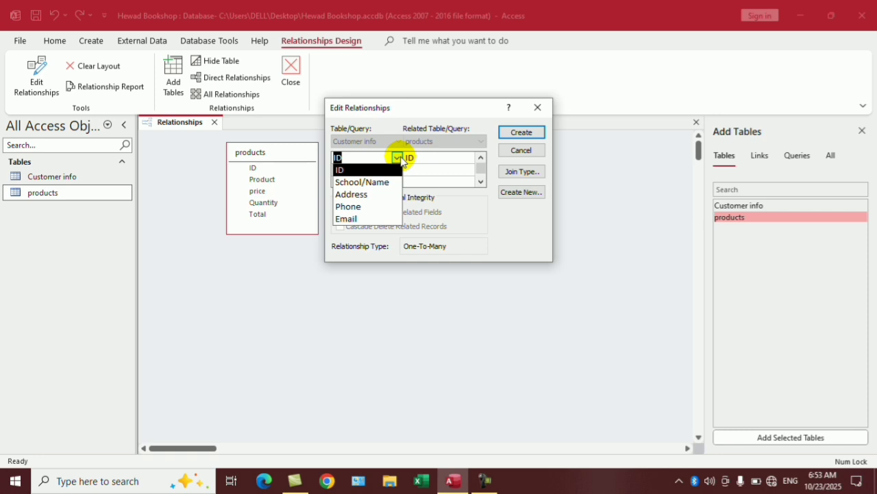
click(397, 158)
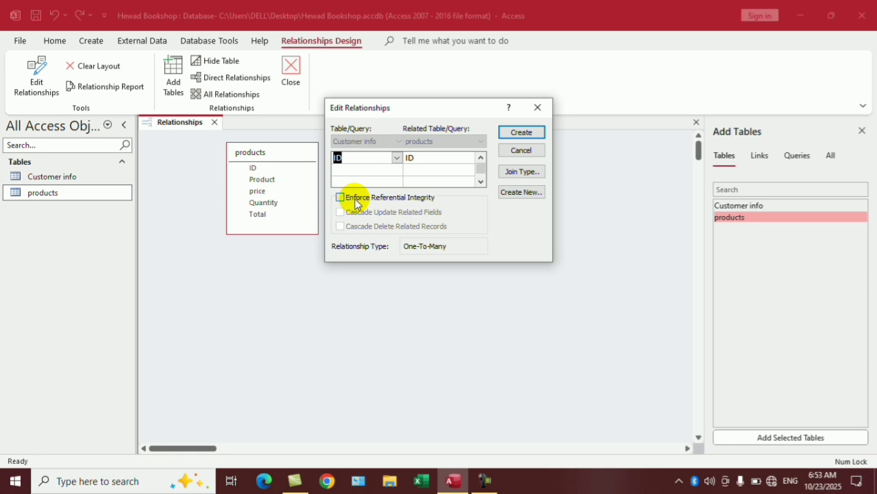
click(355, 199)
click(520, 133)
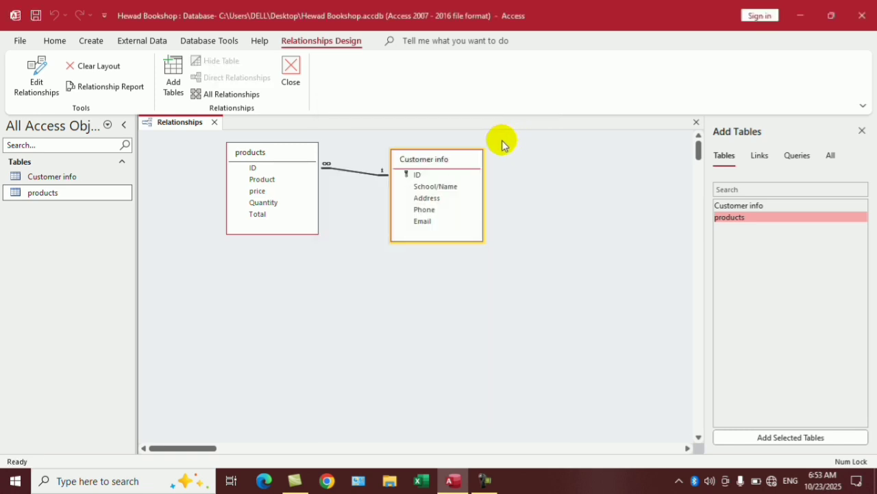
Reposition the tables, then close Relationships and save the layout changes.
drag(454, 160, 638, 154)
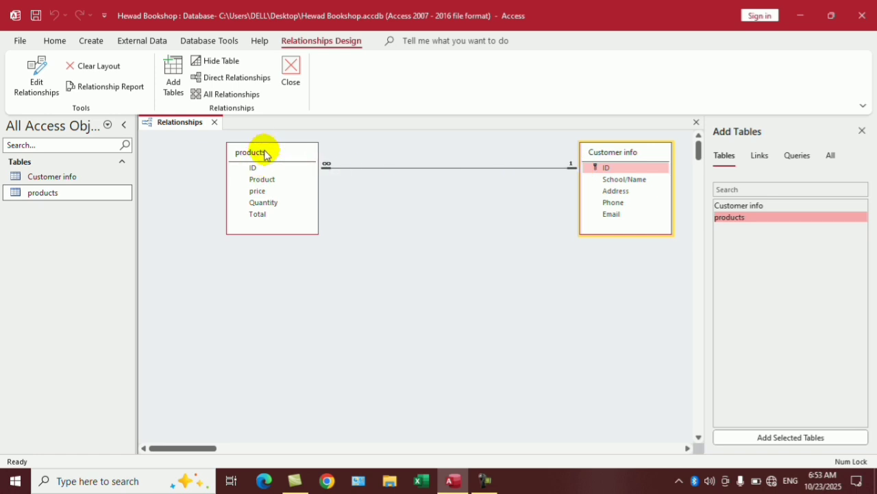
mouse_move(266, 155)
mouse_down()
mouse_move(254, 173)
mouse_move(252, 151)
mouse_up()
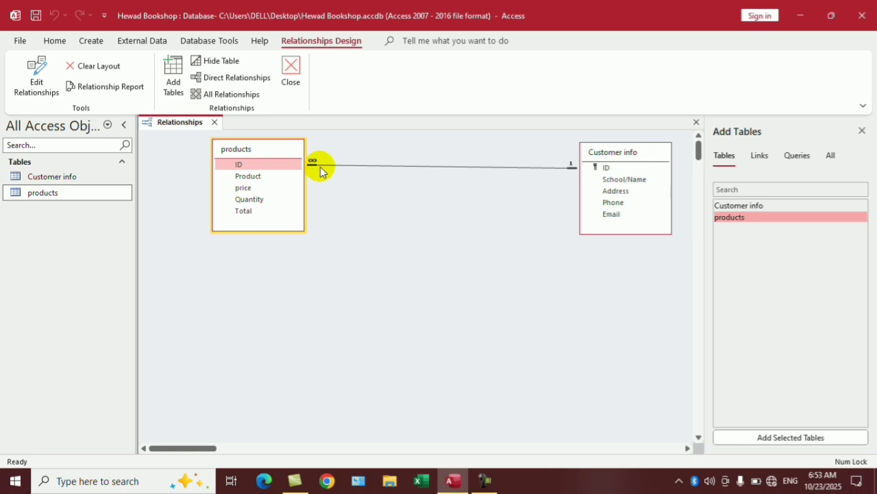
click(269, 170)
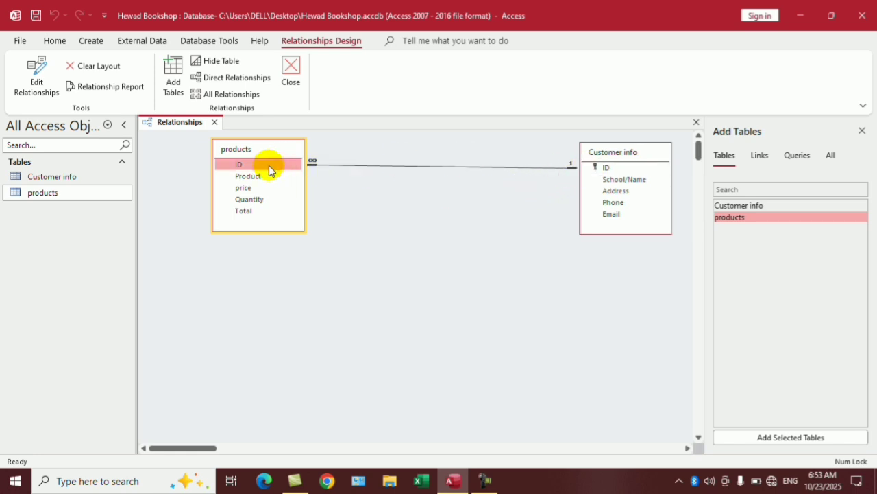
click(696, 124)
click(437, 273)
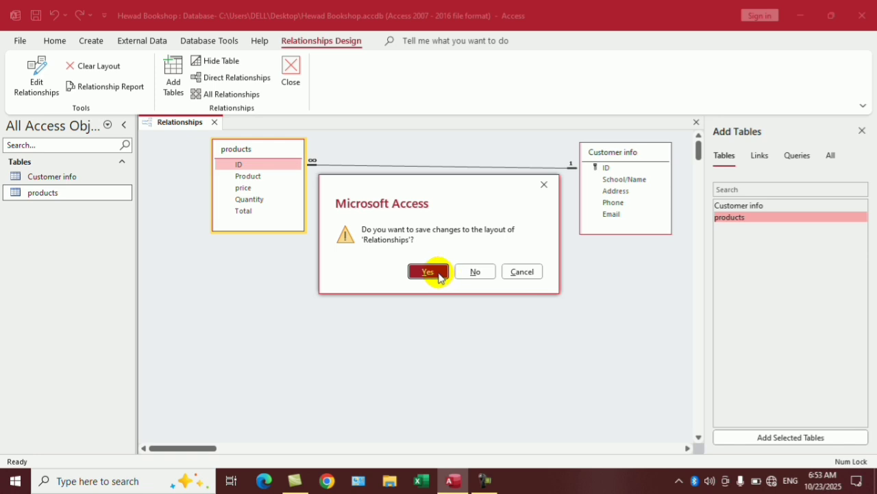
Open Customer info and enter ID 1 with the customer's name, address and phone number.
double_click(94, 176)
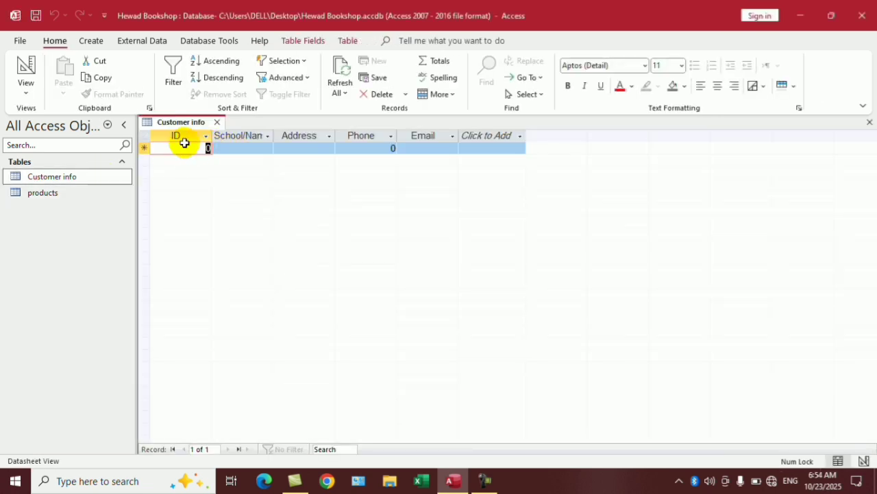
text(1)
key(Tab)
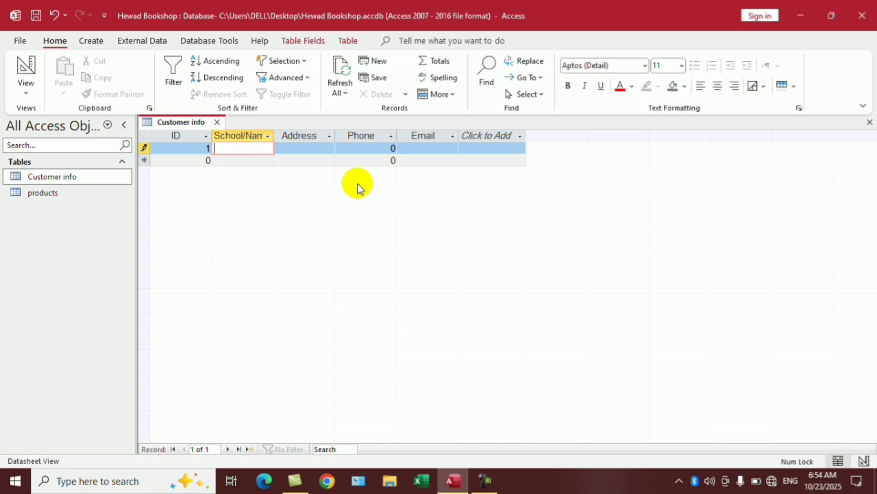
key(Tab)
text(COm)
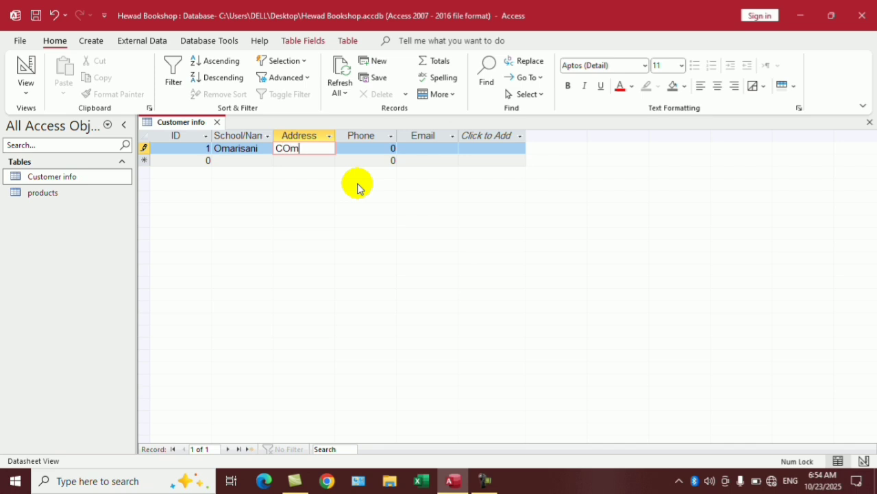
key(BackSpace)
key(BackSpace)
text(company)
key(Tab)
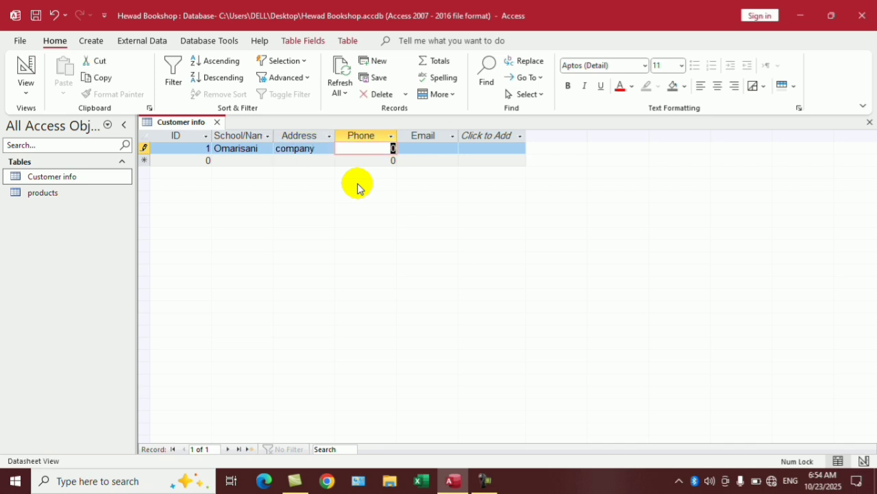
text(772432)
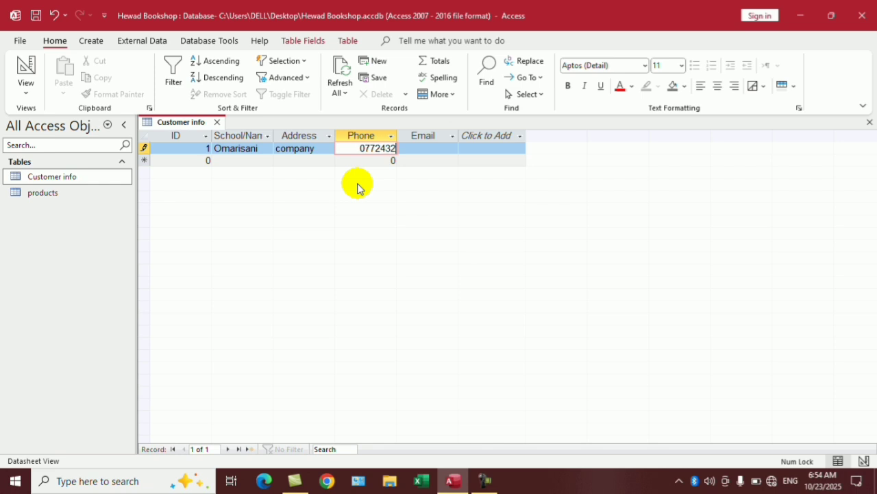
key(Tab)
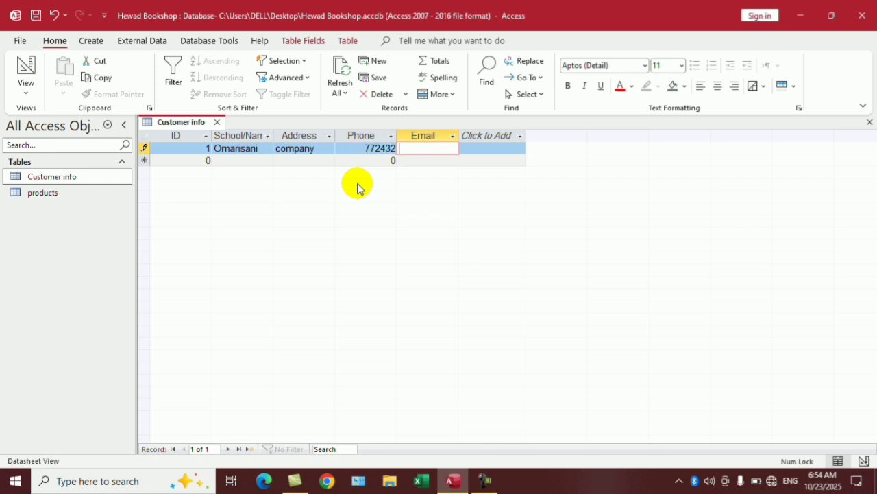
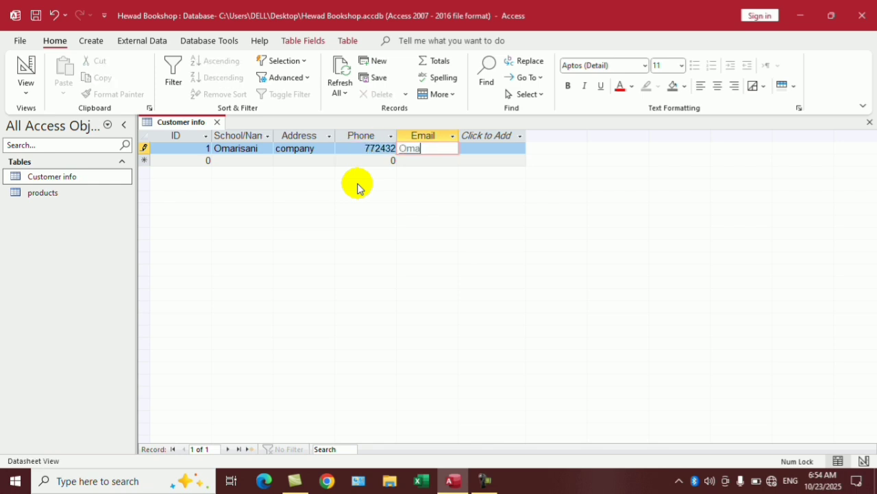
Enter the customer's e-mail hyperlink, test the link, and move to a new record.
click(358, 183)
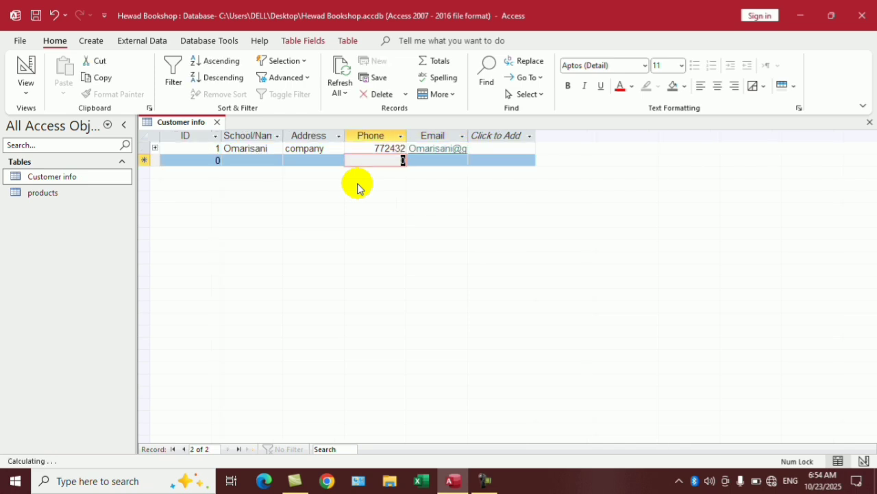
click(422, 149)
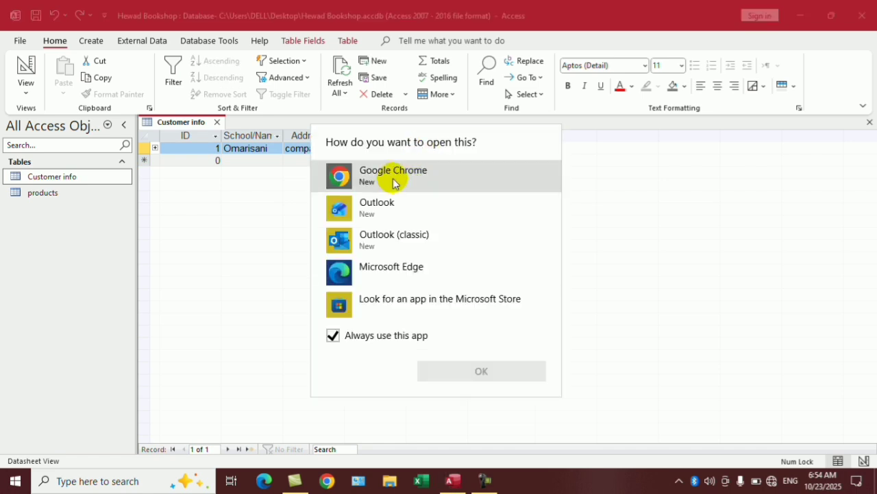
click(260, 224)
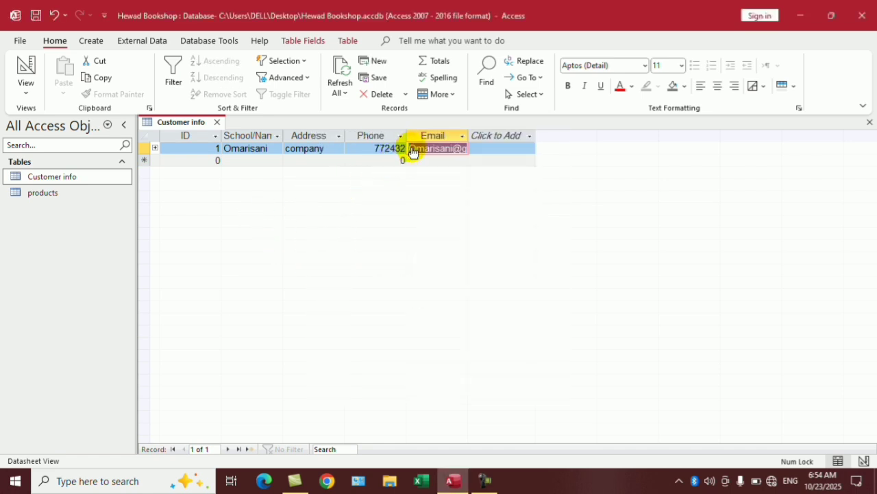
click(446, 160)
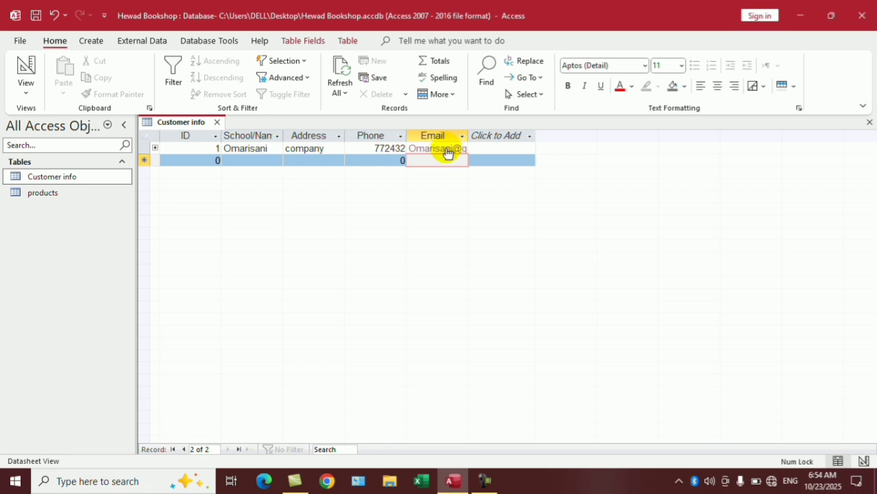
Enter record ID 2 with the customer's name, address and phone number, then save it.
click(208, 161)
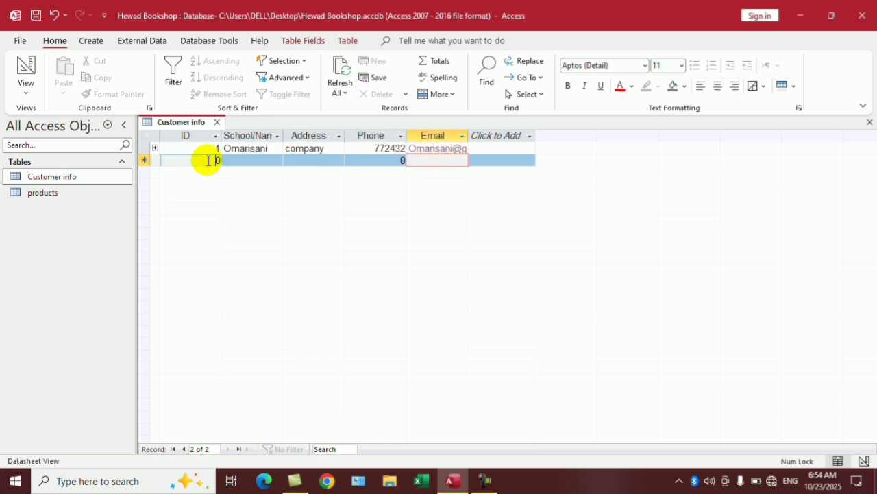
click(208, 161)
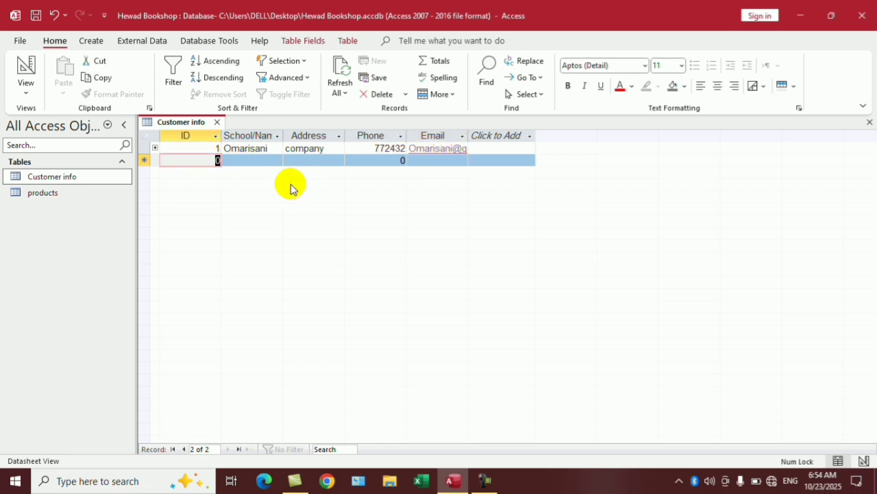
text(2)
key(Tab)
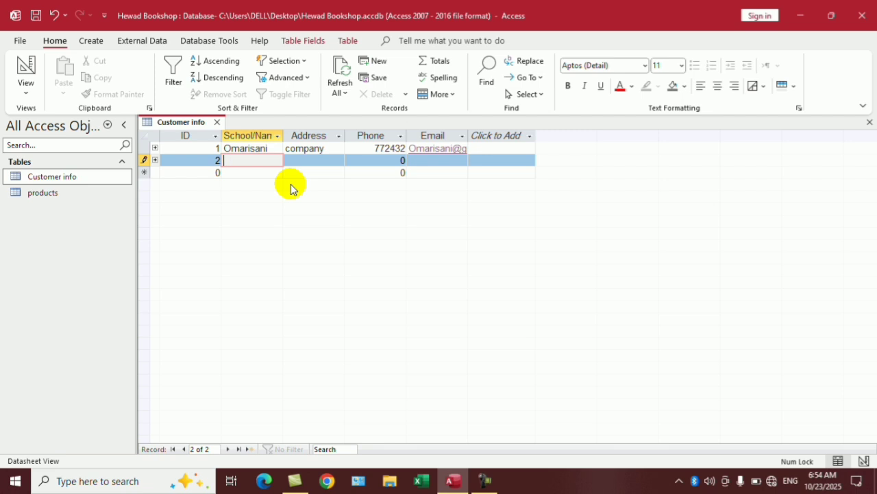
text(fghan)
key(Tab)
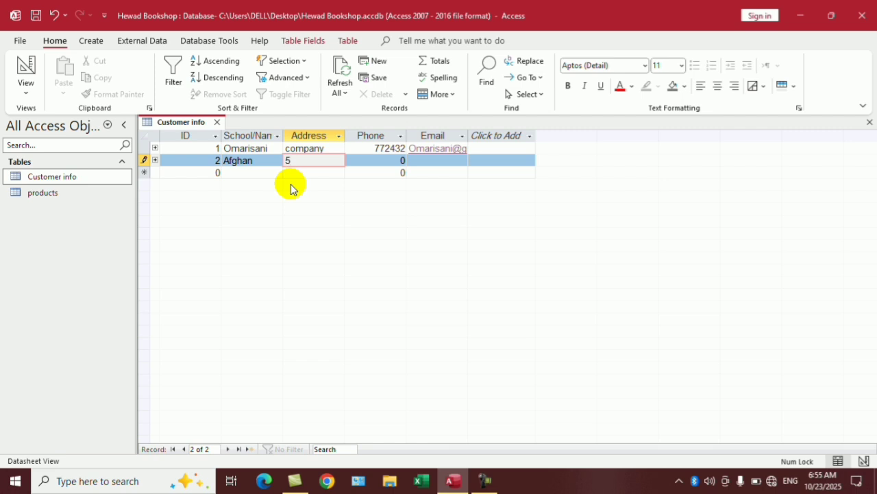
text(5th zoone)
key(BackSpace)
key(BackSpace)
key(BackSpace)
text(ne)
key(Tab)
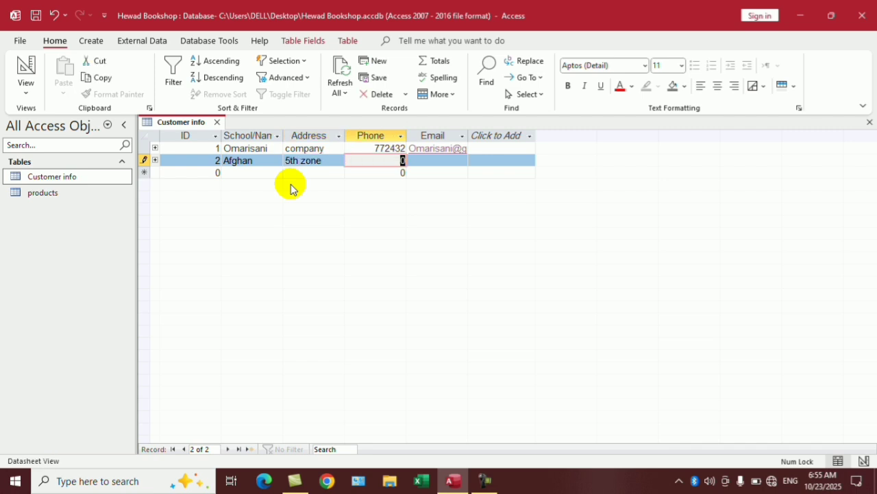
text(2347256)
key(Tab)
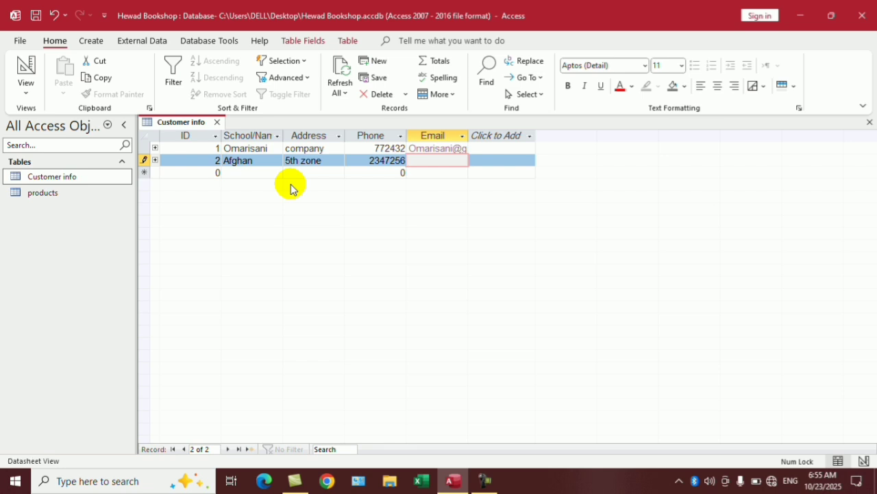
key(Tab)
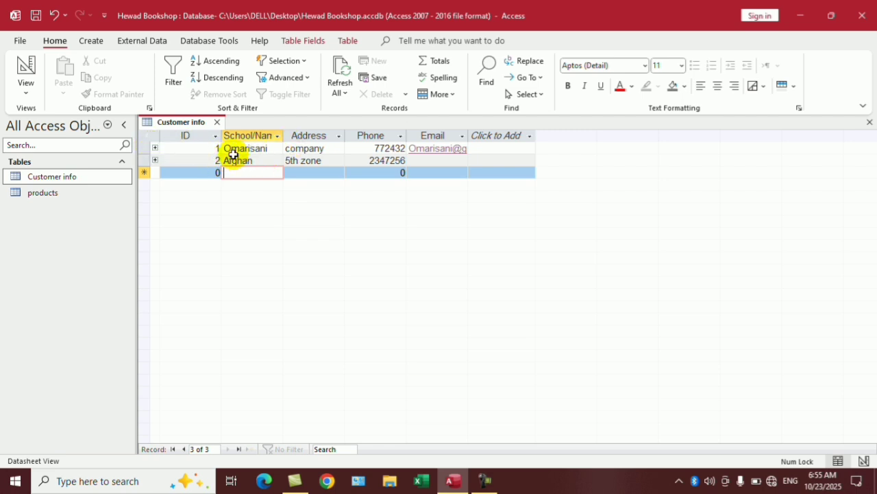
Expand customer 1's subdatasheet and add English4 at price 50, quantity 10 (Total 500).
click(155, 149)
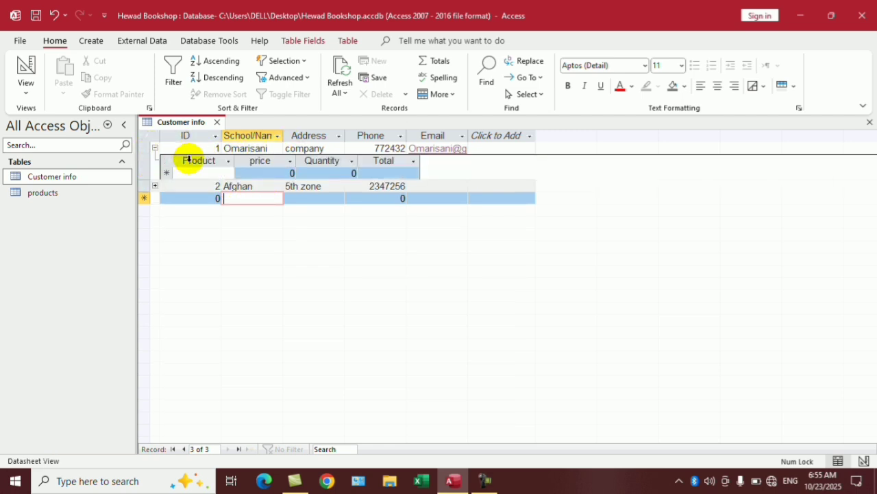
click(198, 172)
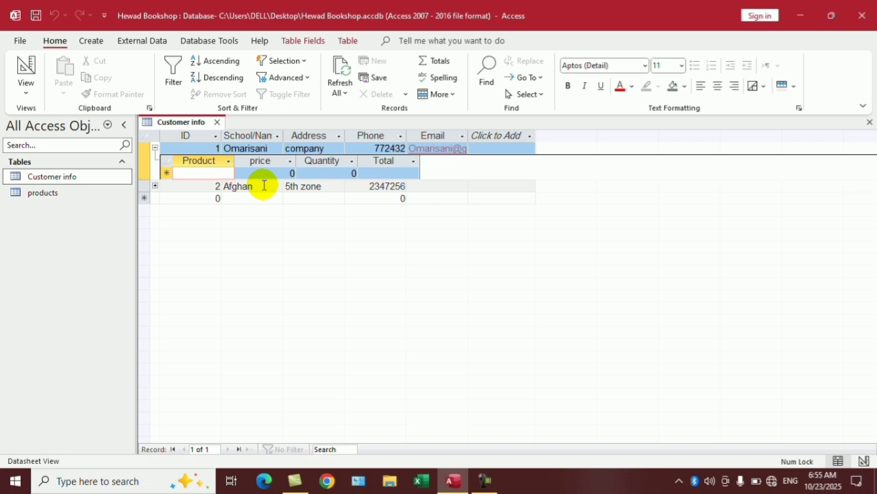
text(Eng)
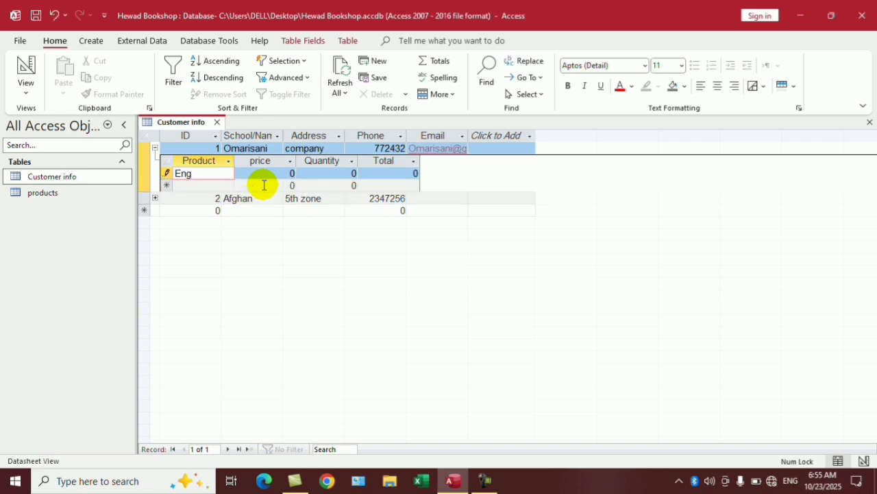
text(ilish4)
key(Tab)
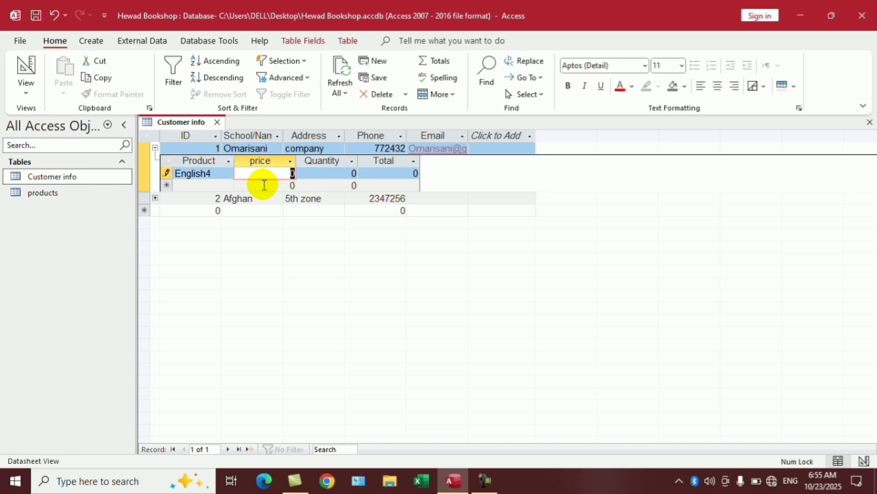
text(50)
key(Tab)
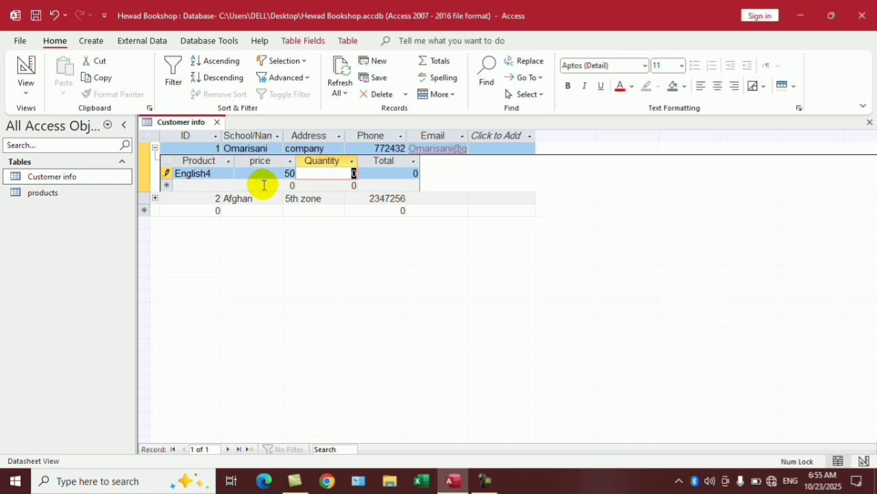
text(10)
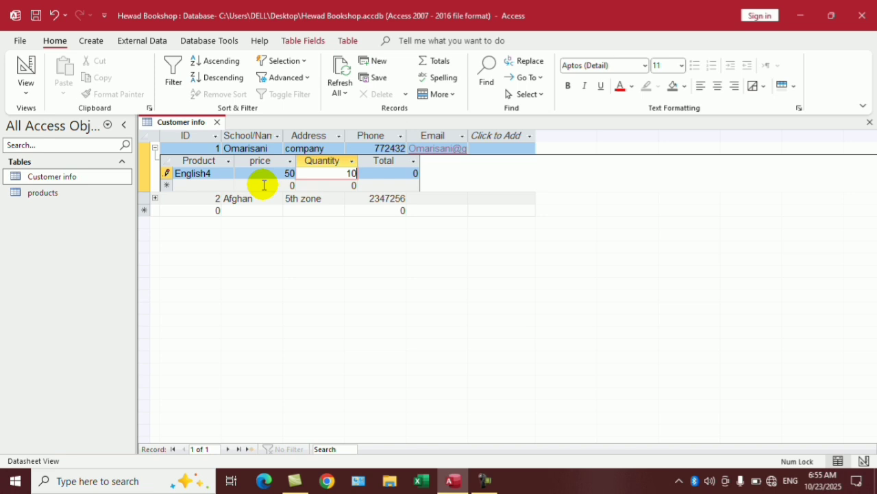
key(Down)
key(Right)
key(Up)
key(Left)
key(Down)
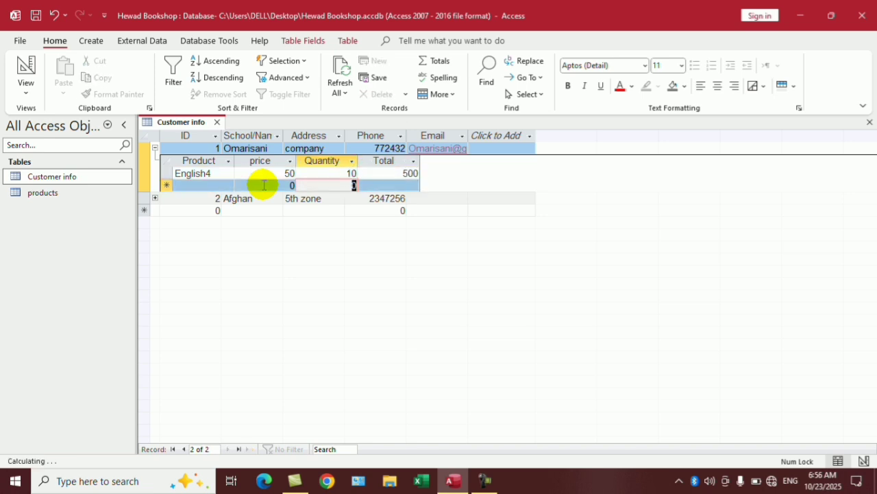
key(Left)
key(Left)
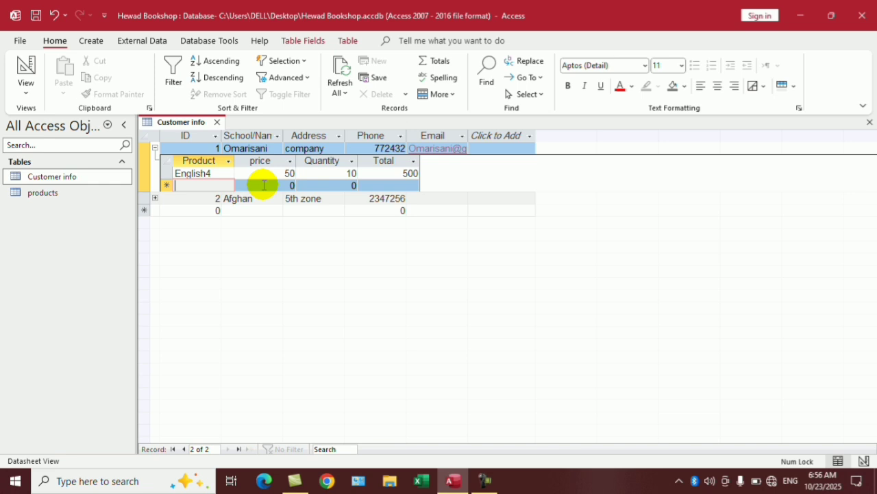
Add Dari with quantity 20, giving a Total of 800.
text(Dari)
key(Tab)
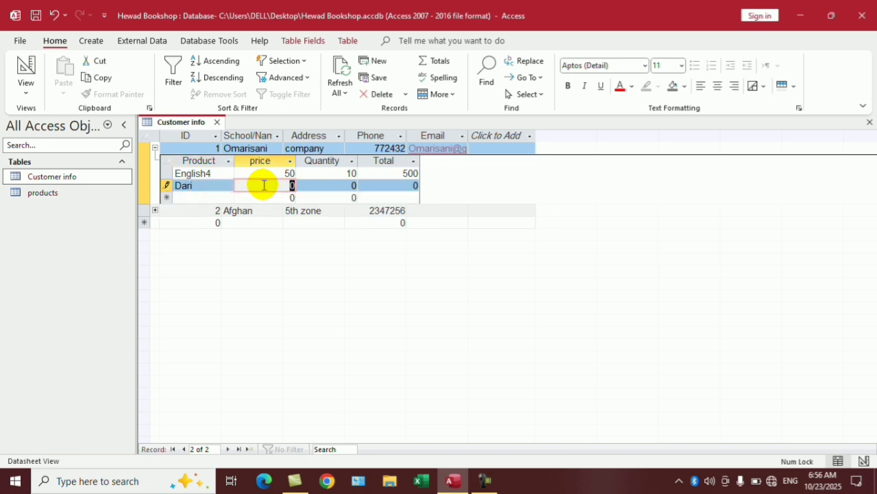
text(4)
key(Tab)
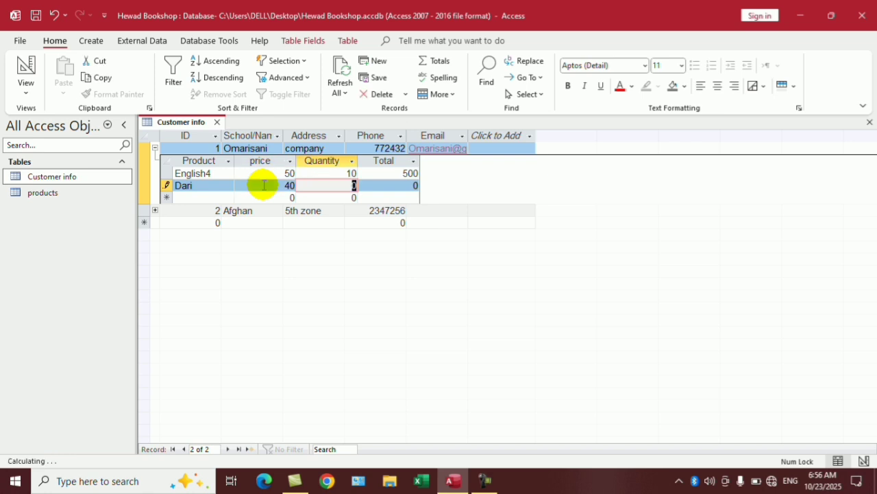
text(20)
key(Right)
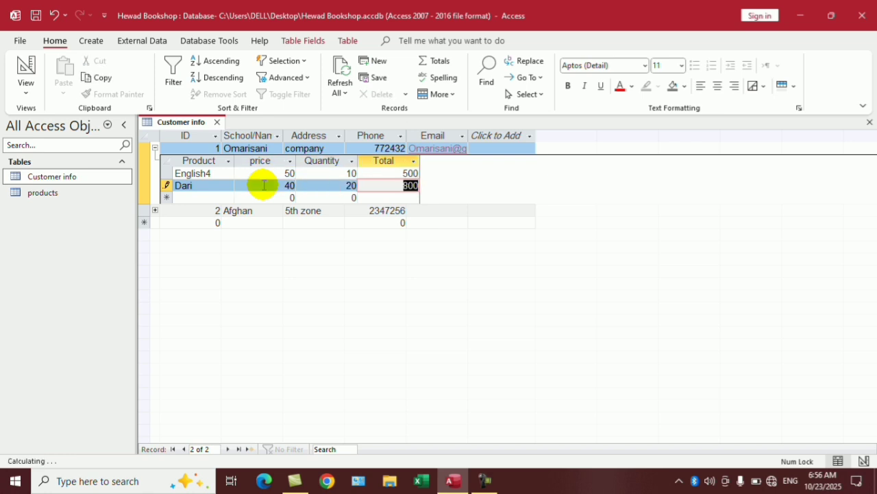
key(Down)
key(Left)
key(Left)
key(Left)
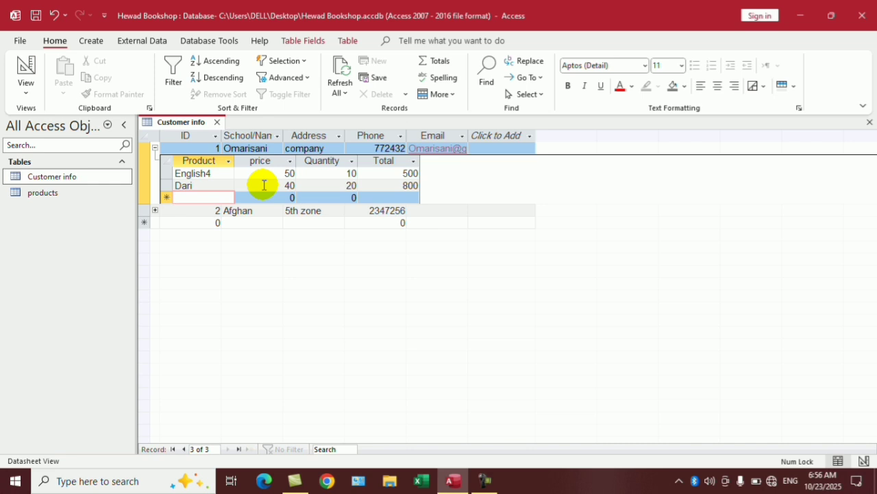
Add Notebook at price 20, quantity 10 (Total 200), then collapse customer 1's subdatasheet.
text(Notebook)
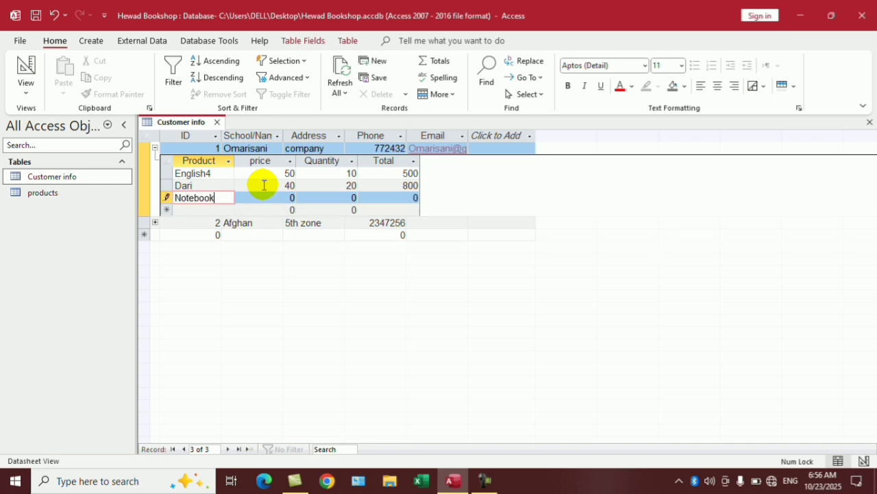
key(Tab)
text(2)
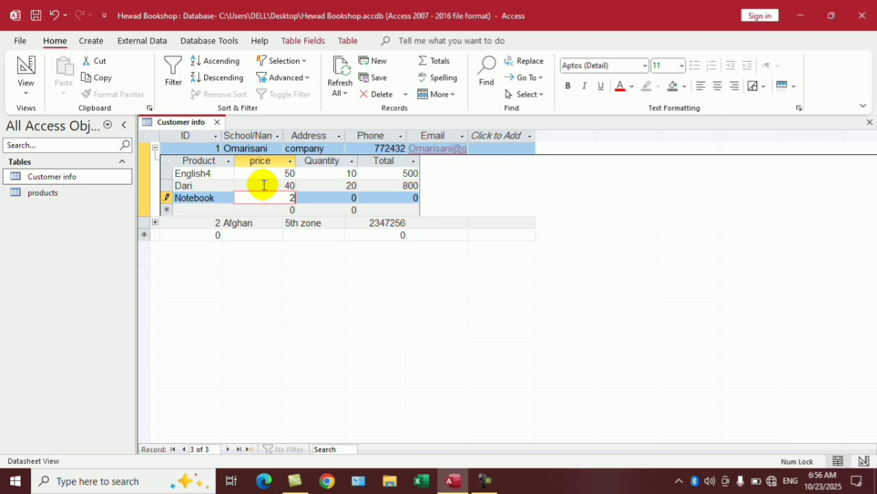
text(0)
key(Tab)
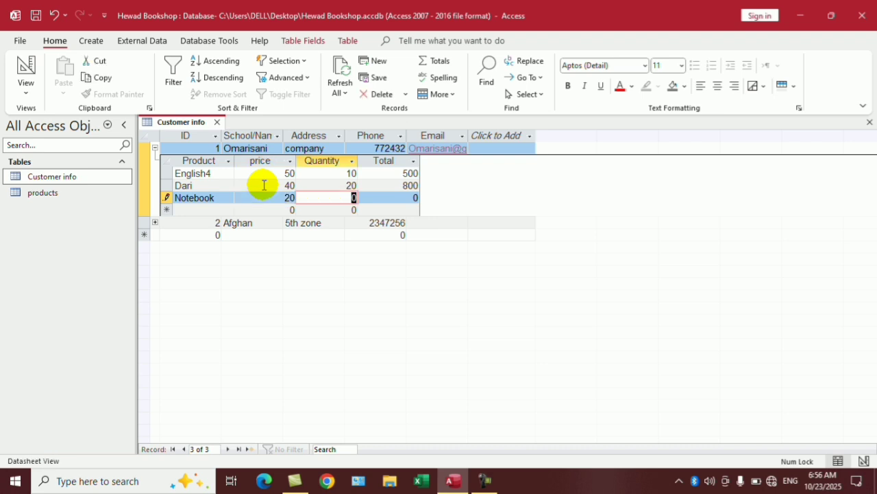
text(10)
key(Down)
key(Left)
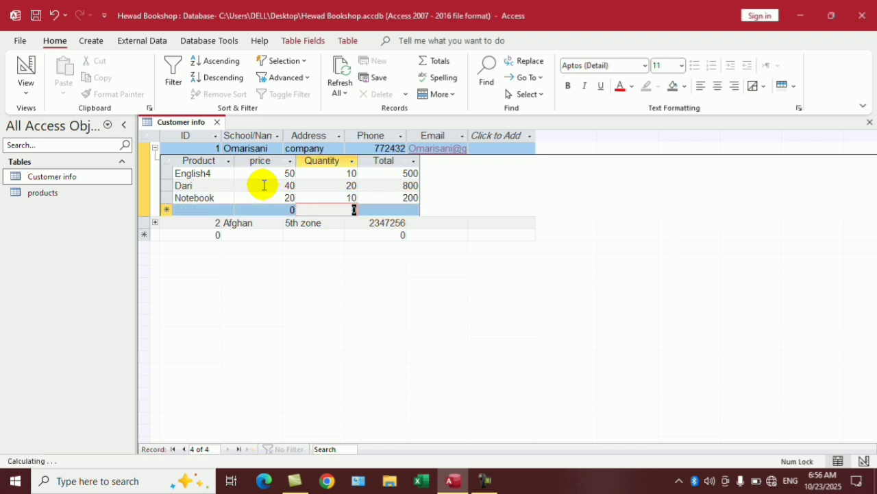
click(155, 148)
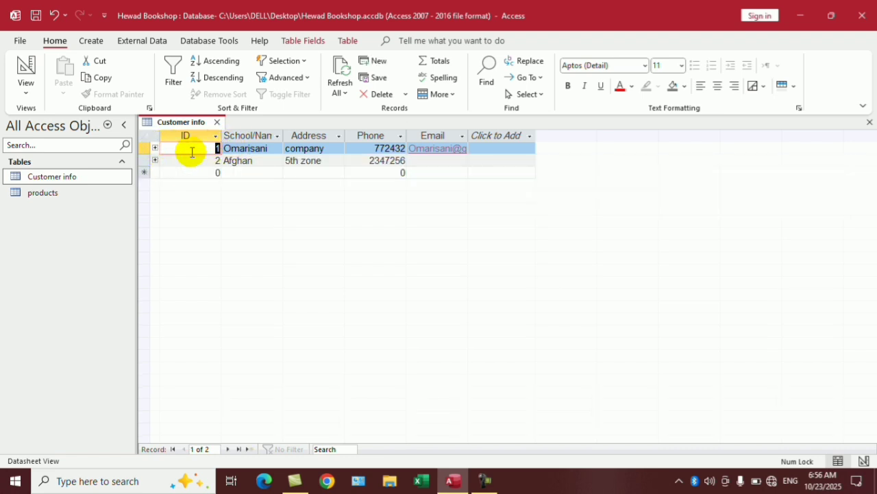
Open the products and Customer info tables, then close both.
click(216, 121)
double_click(44, 192)
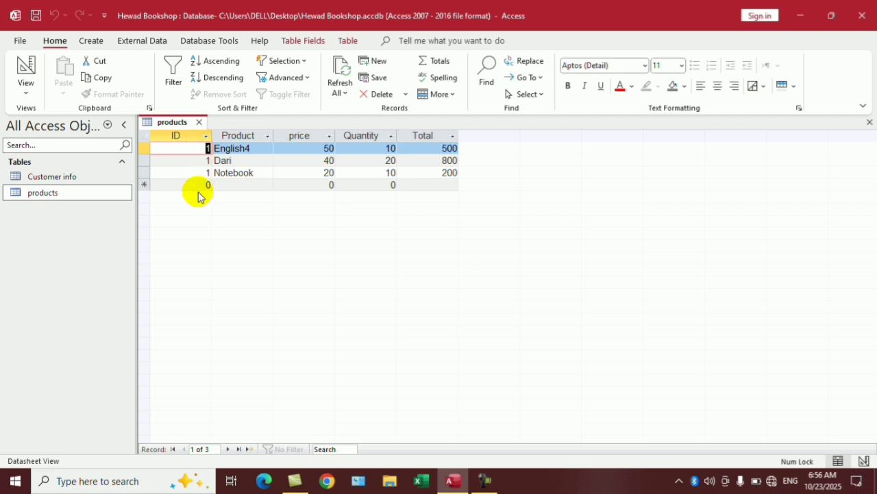
double_click(72, 175)
click(186, 126)
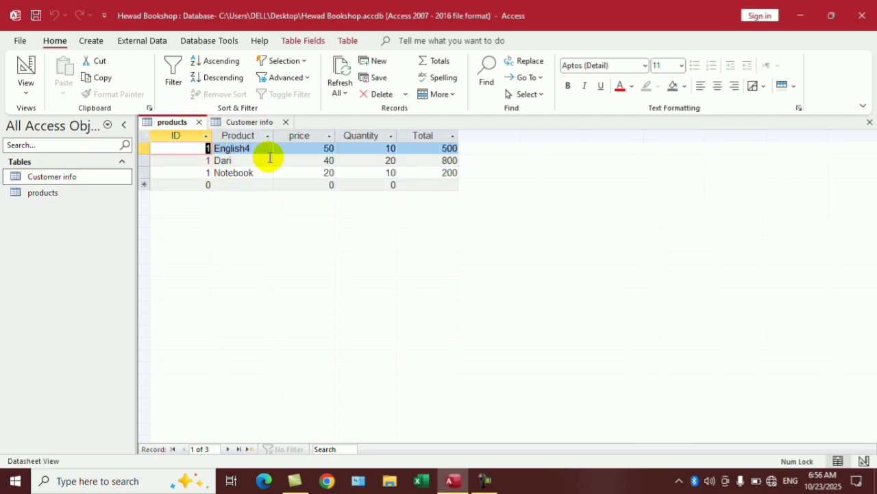
click(286, 122)
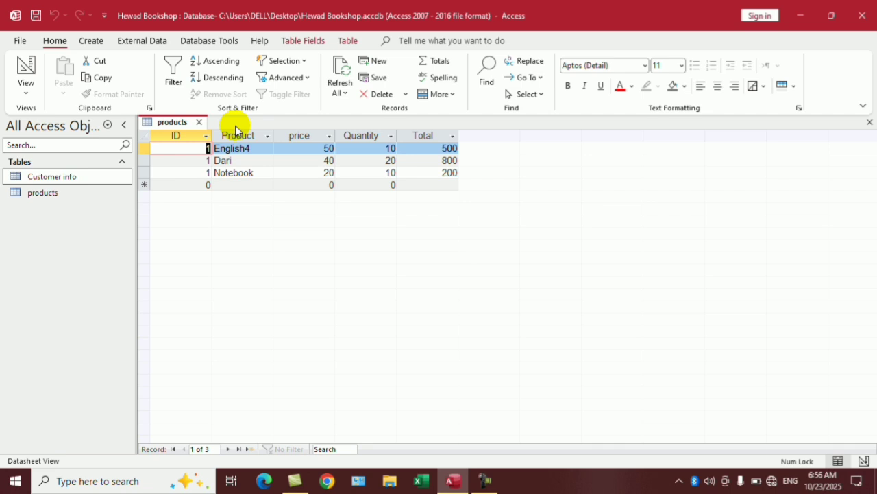
click(199, 122)
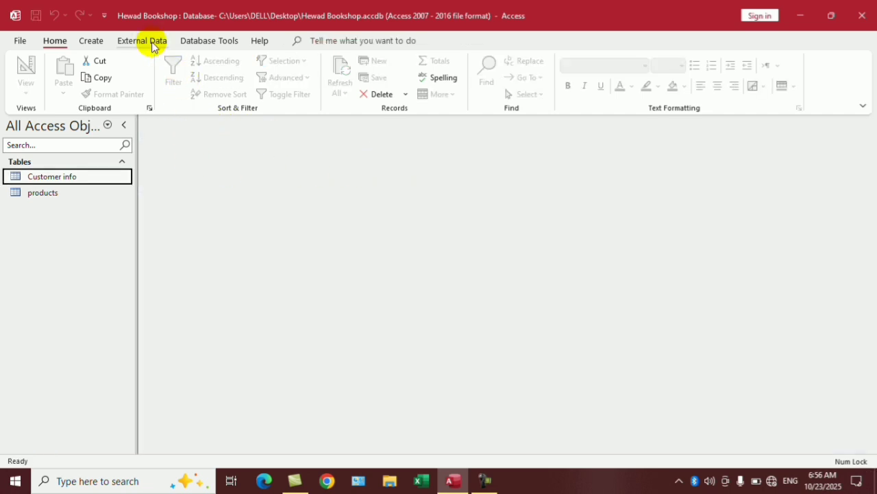
Reopen both tables, confirm customer 2 has no linked products, and return to products.
double_click(39, 193)
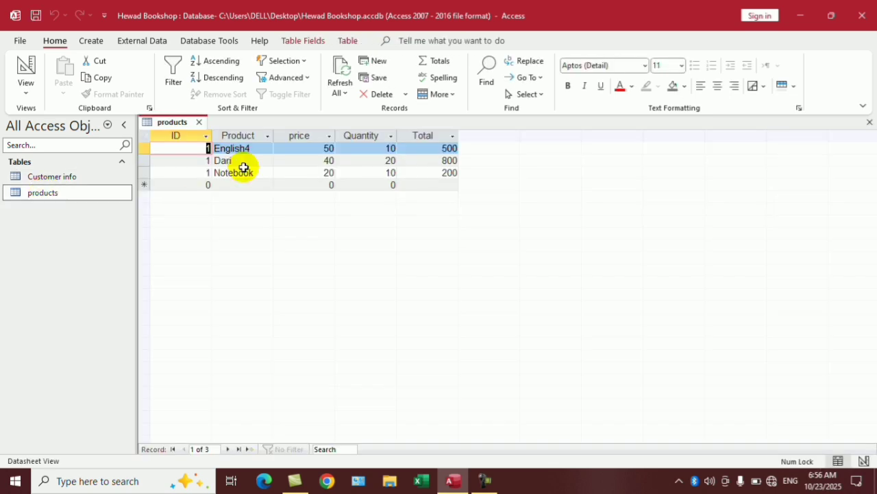
double_click(68, 176)
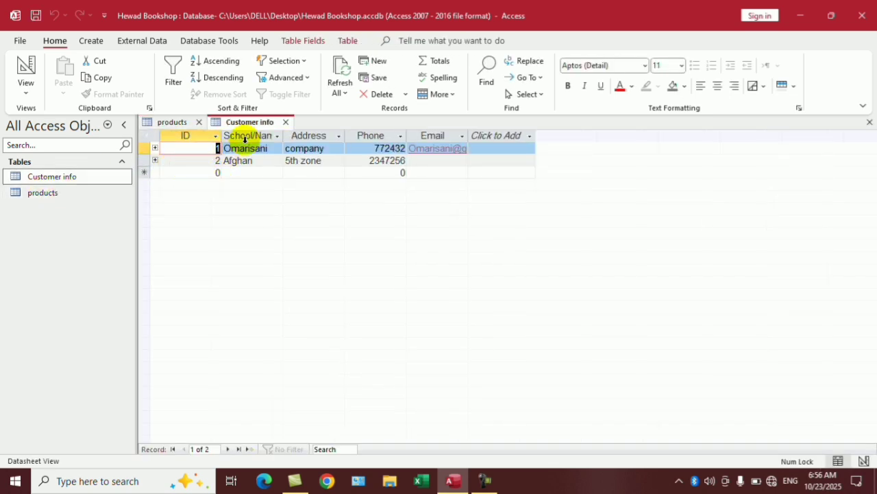
click(155, 160)
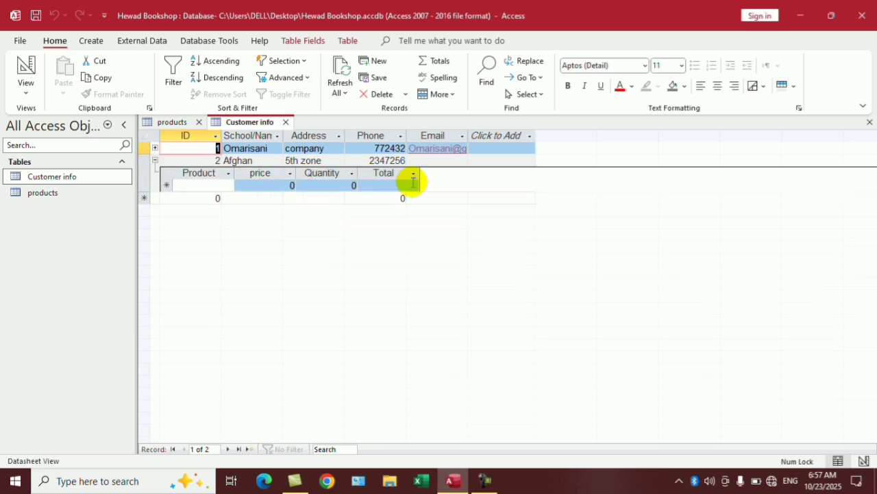
click(154, 161)
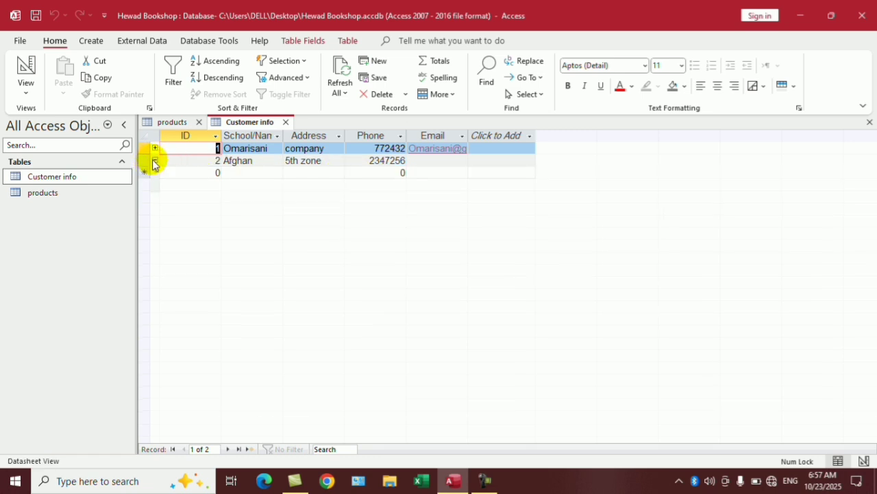
double_click(53, 193)
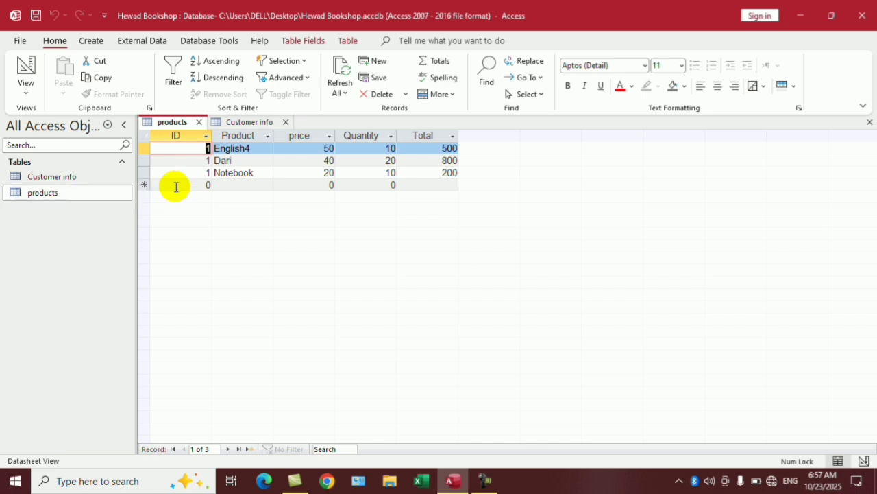
click(240, 185)
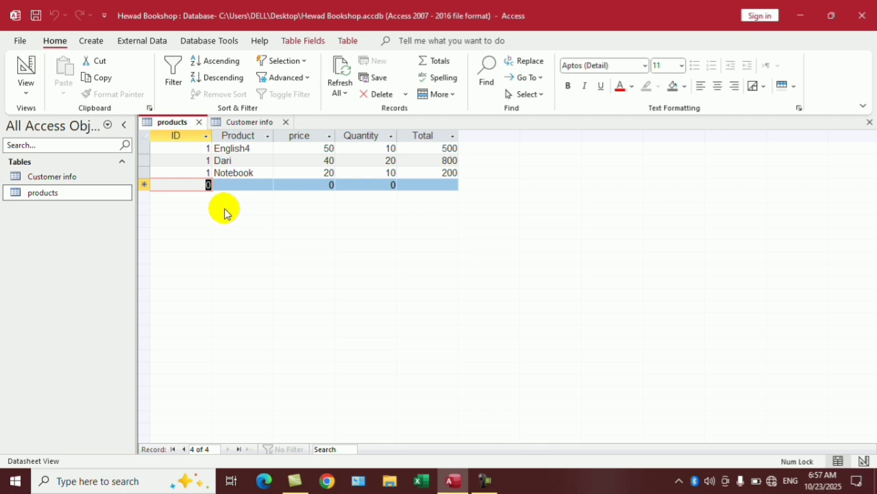
text(3)
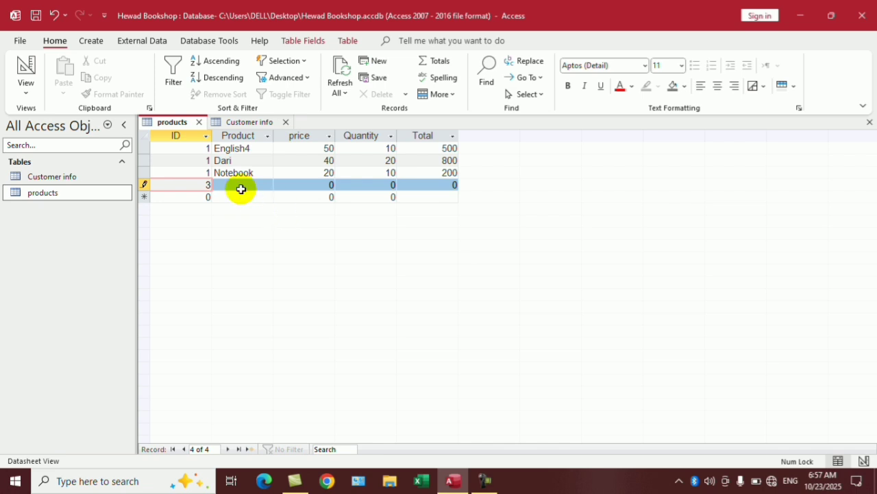
click(238, 187)
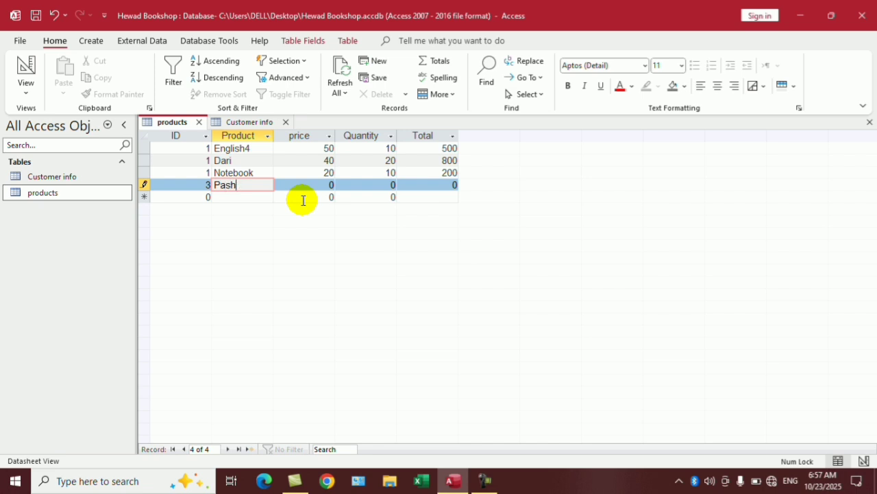
key(Tab)
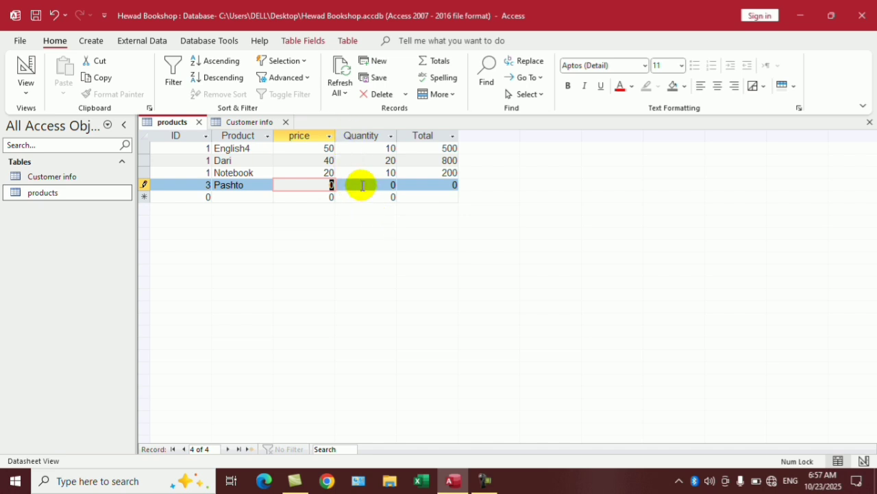
text(0)
key(Tab)
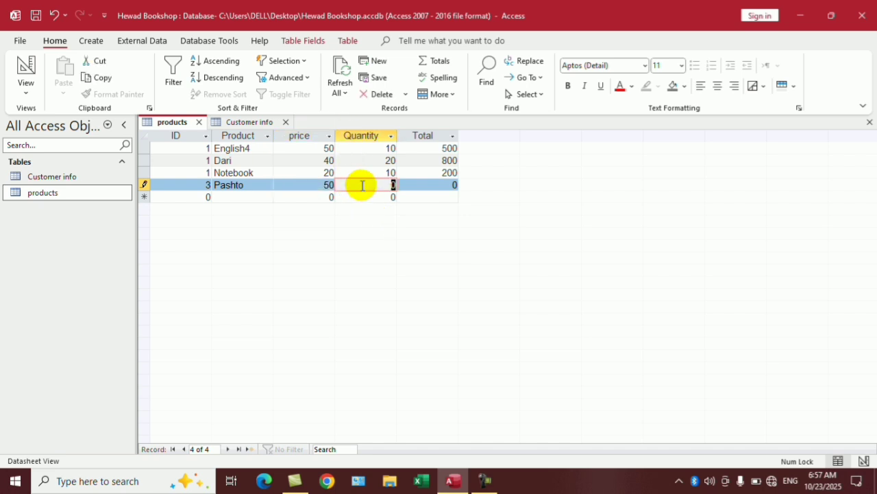
text(10)
key(Tab)
key(Tab)
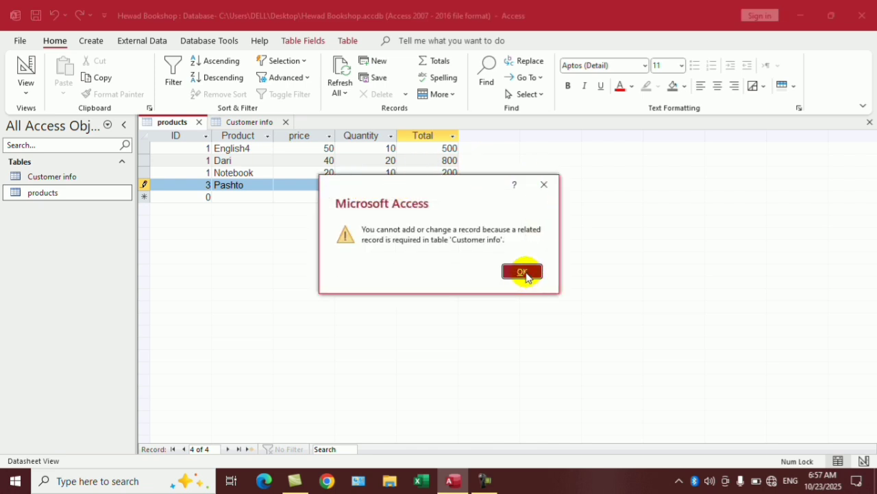
click(522, 272)
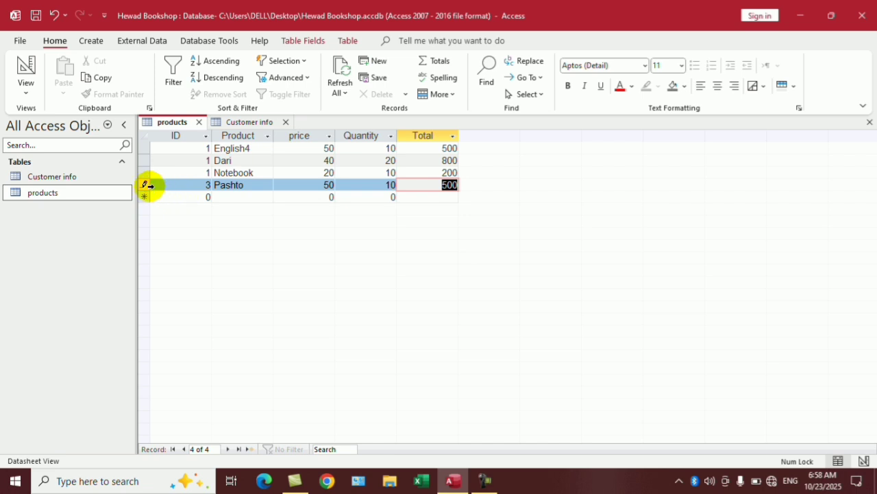
click(143, 184)
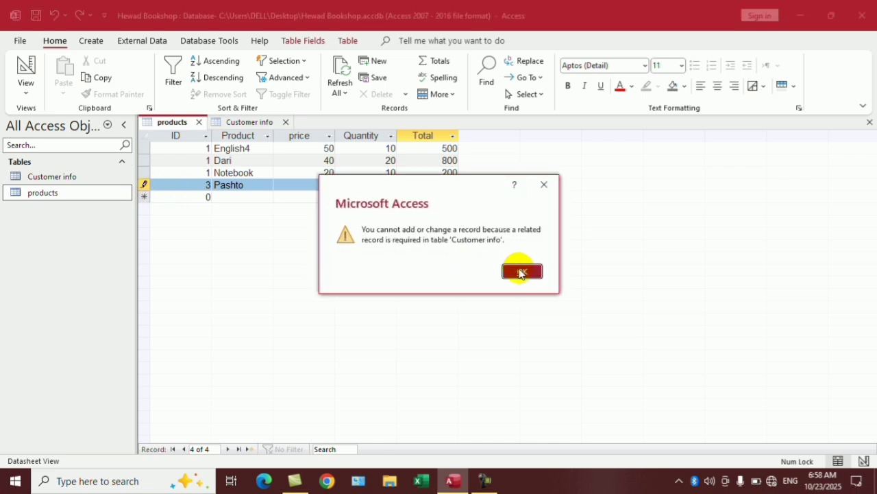
click(519, 269)
key(Escape)
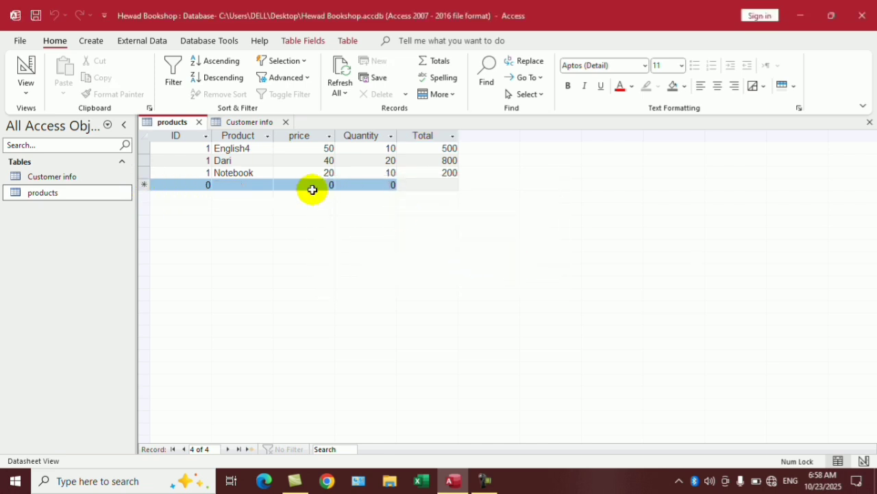
Close both tables and open the Database Tools Relationships layout.
click(285, 122)
click(200, 122)
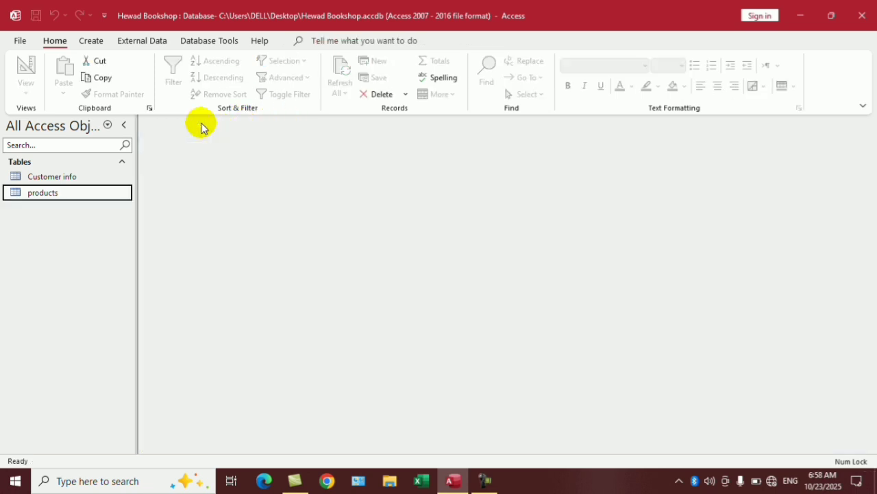
click(140, 40)
click(191, 43)
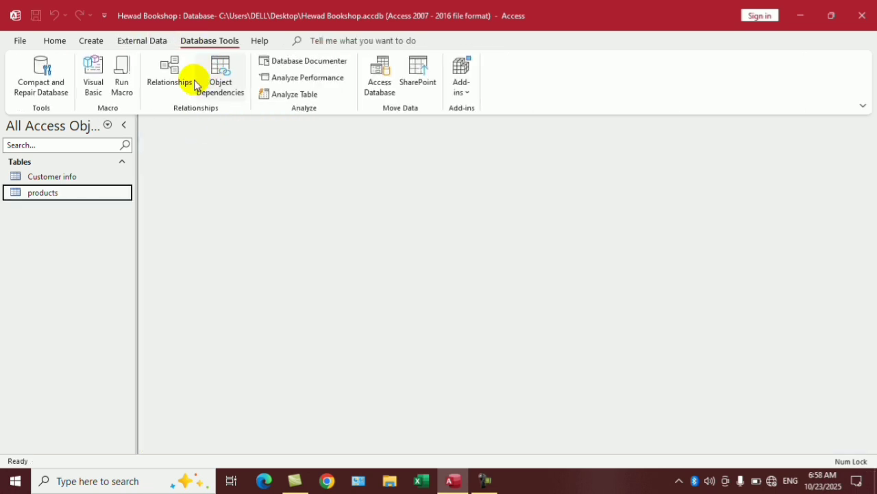
click(180, 77)
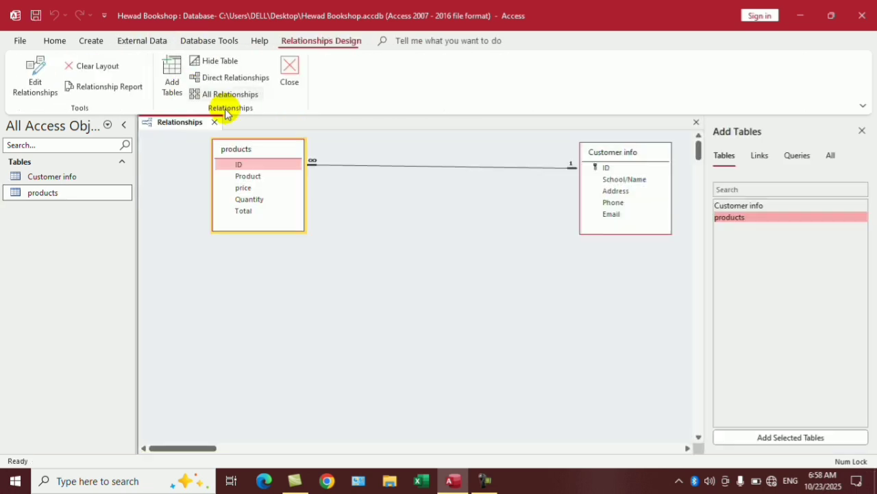
Turn off Enforce Referential Integrity on the Customer info–products ID link and close Relationships.
click(426, 166)
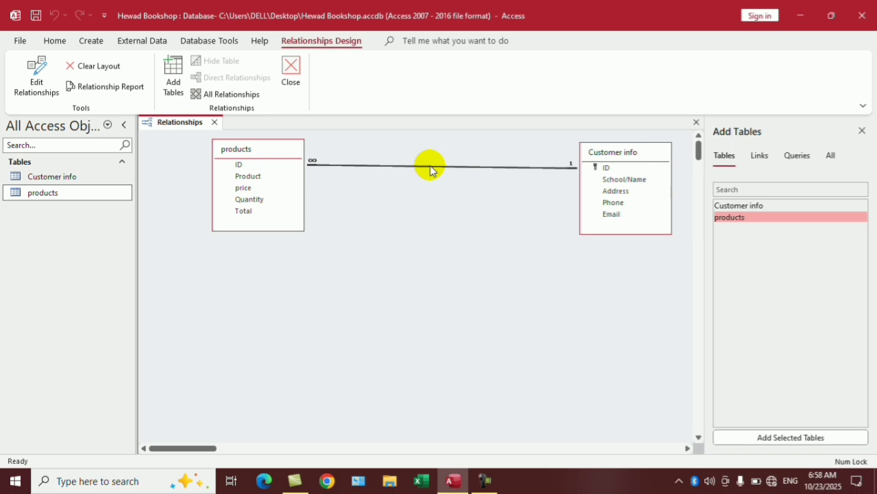
double_click(429, 166)
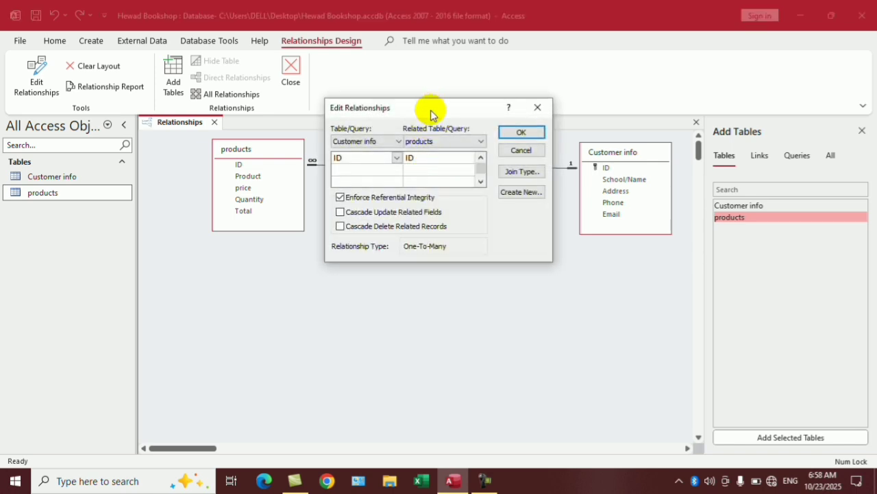
drag(431, 113, 377, 204)
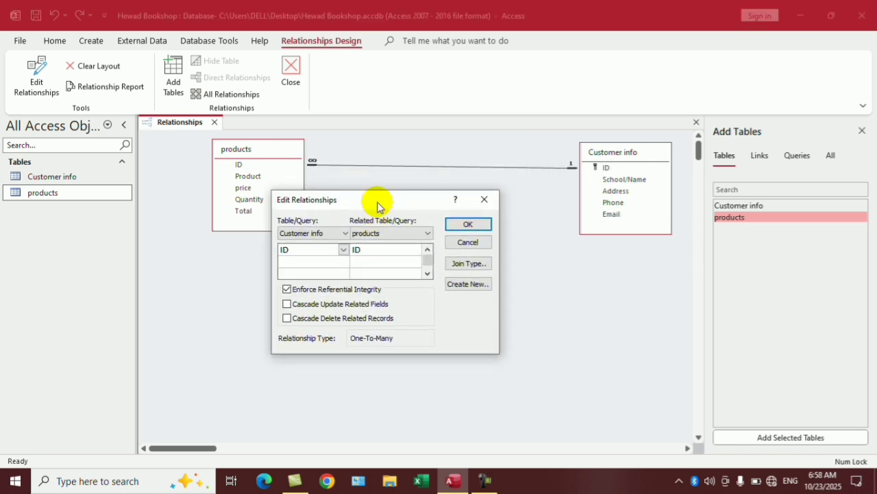
click(291, 292)
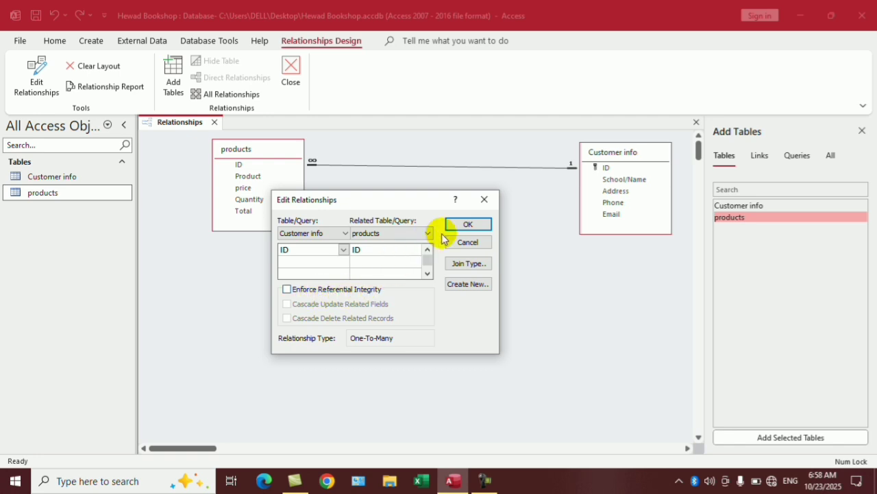
click(469, 224)
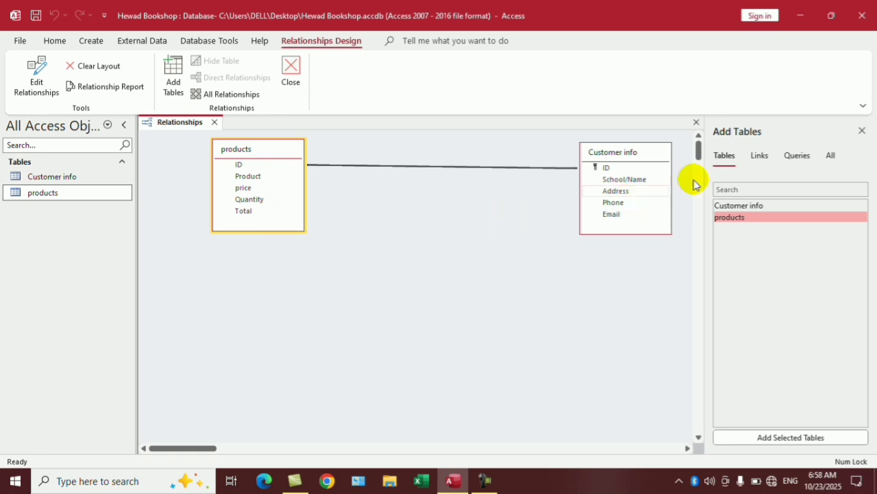
click(862, 130)
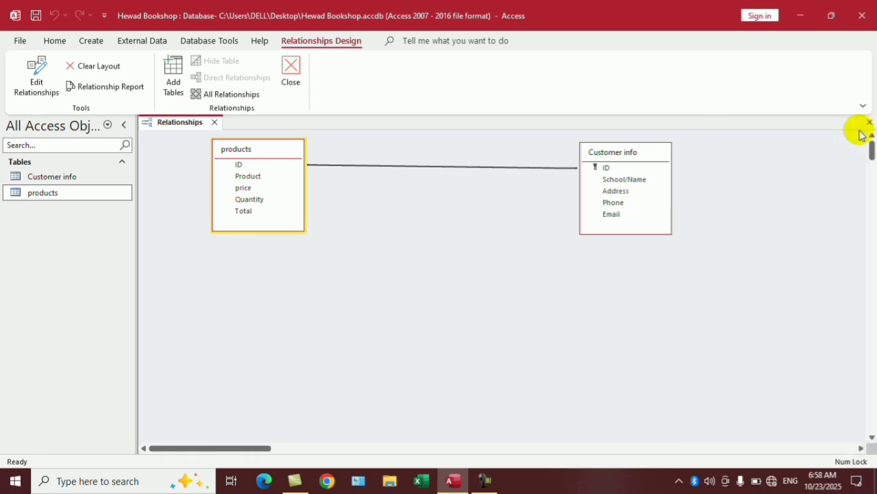
click(870, 120)
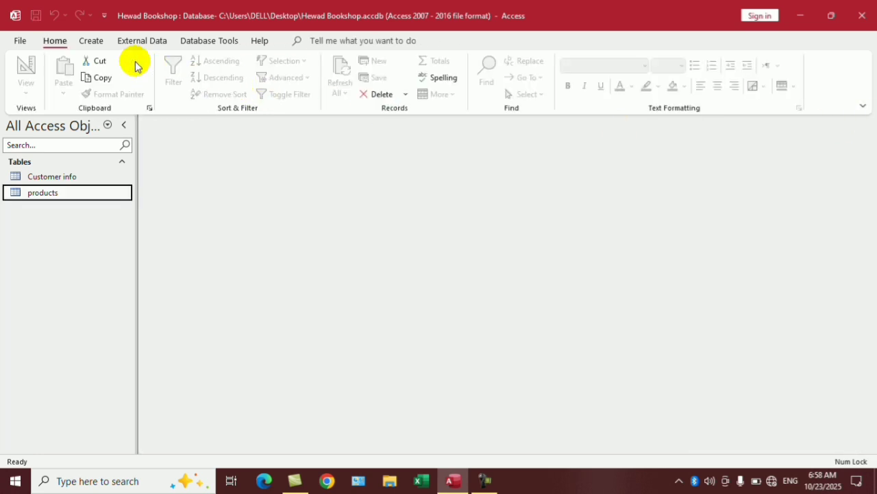
Reopen the products and Customer info tables.
double_click(45, 194)
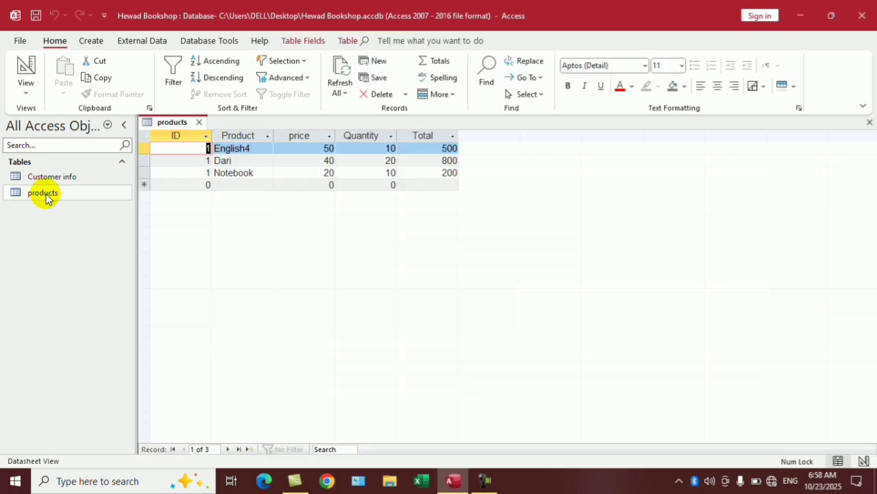
click(61, 183)
double_click(61, 182)
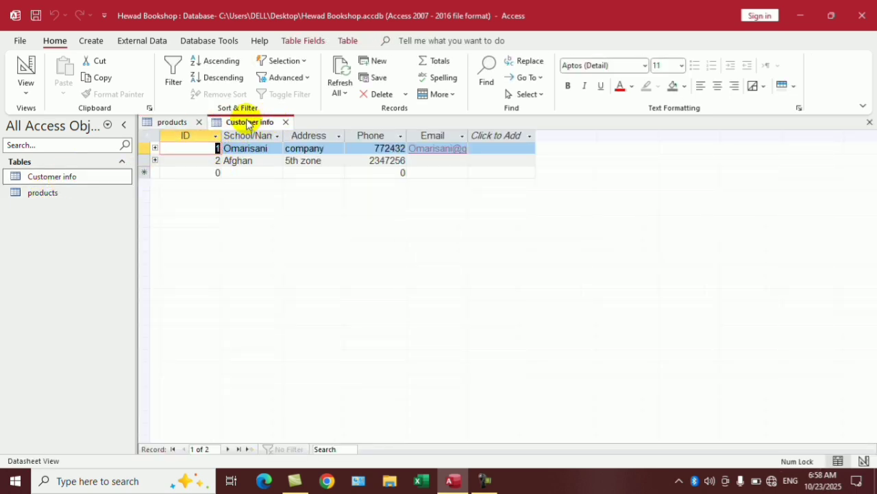
Add a Pen product under ID 3 with price 5 and quantity 5, giving Total 25.
click(173, 122)
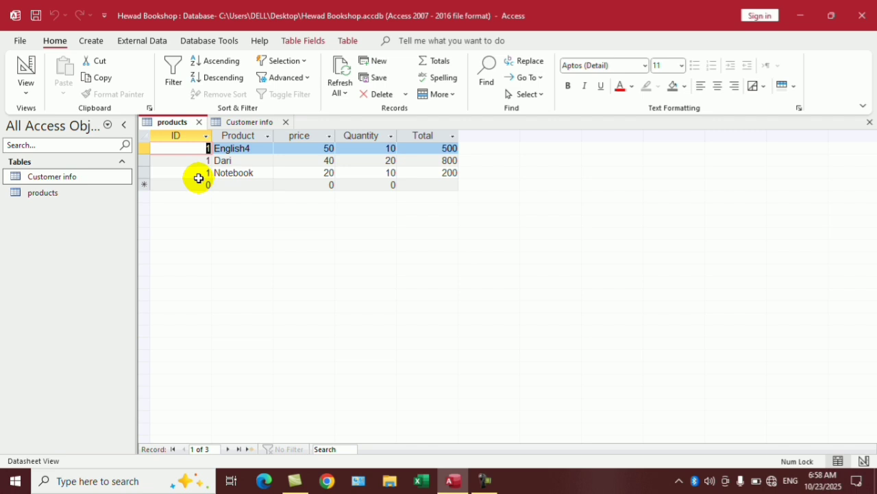
click(241, 190)
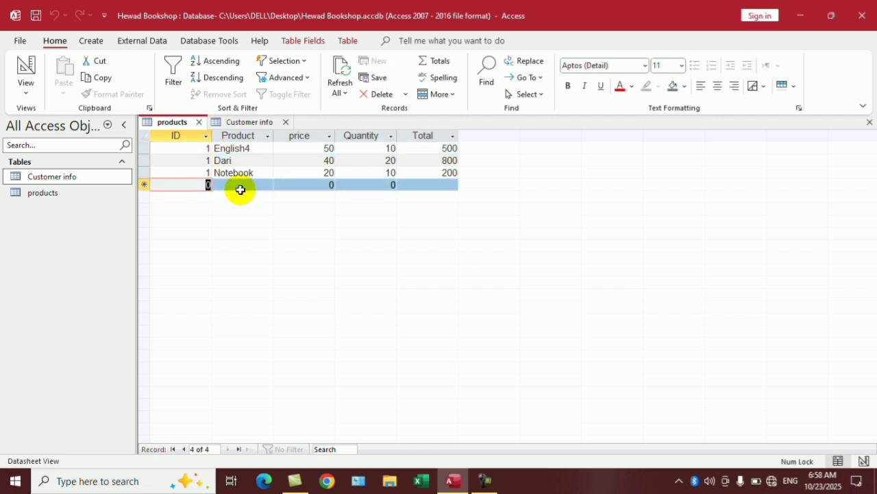
text(3)
key(Tab)
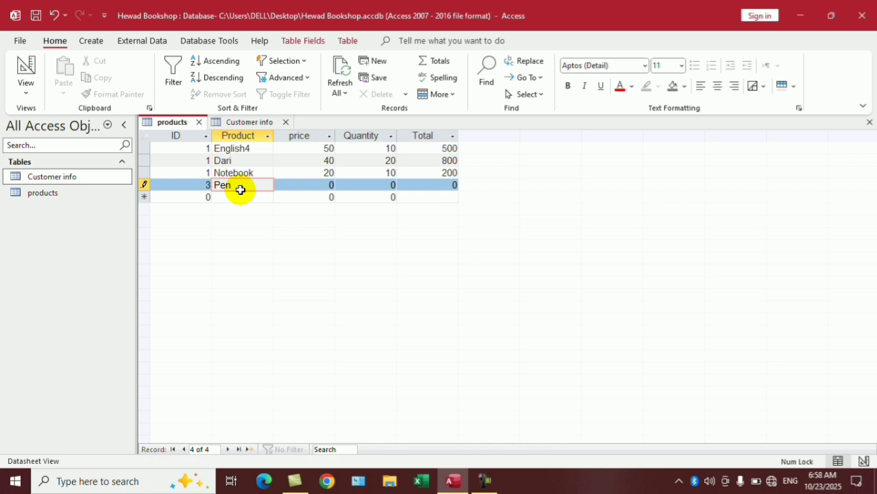
key(Tab)
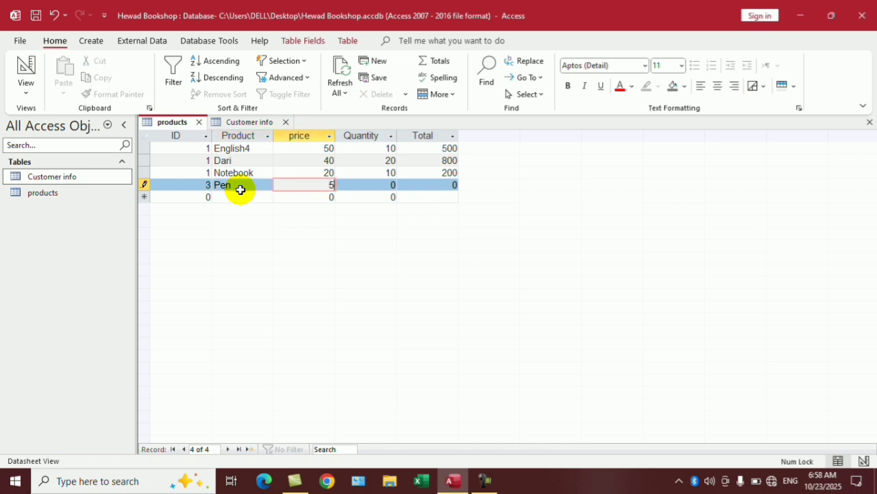
text(5)
key(Tab)
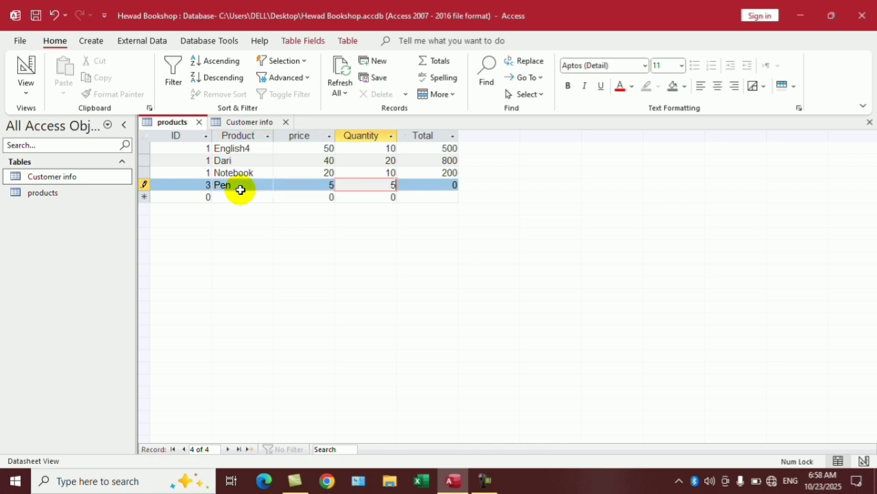
key(Tab)
key(Tab)
key(shift+Tab)
key(shift+Tab)
key(shift+Tab)
key(shift+Tab)
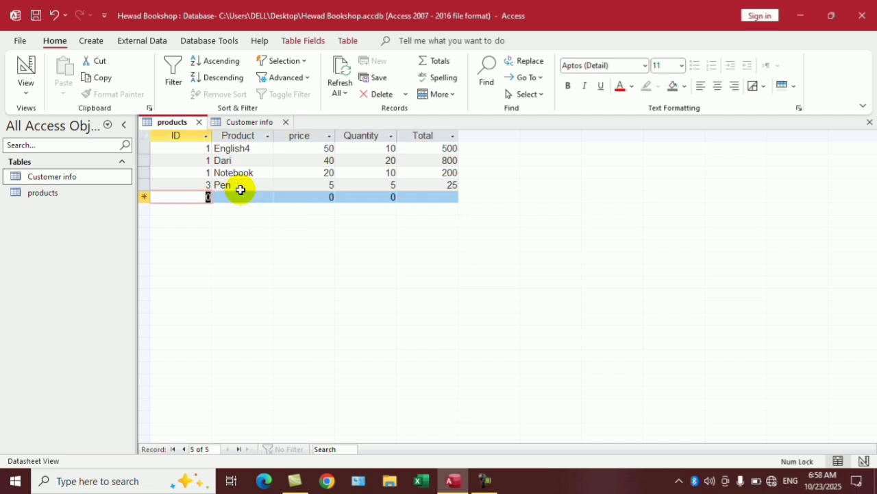
Start a new Customer info record with ID 3, name Etifaq and address company.
click(233, 122)
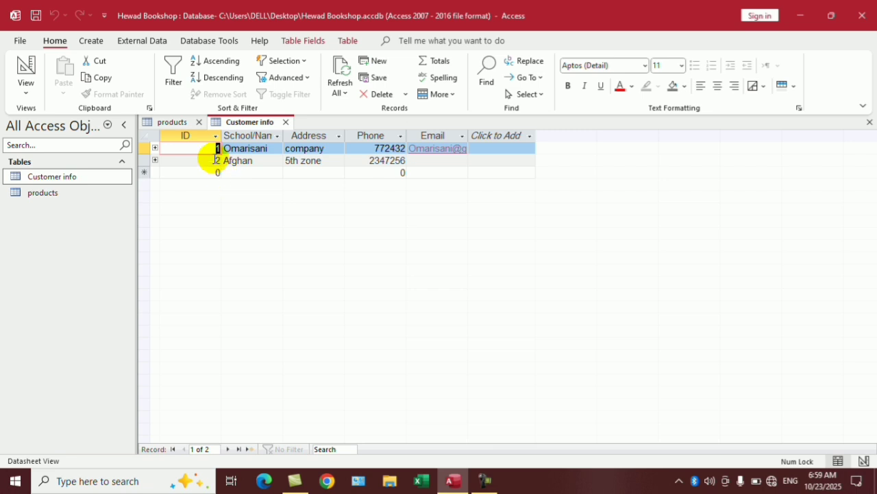
click(172, 122)
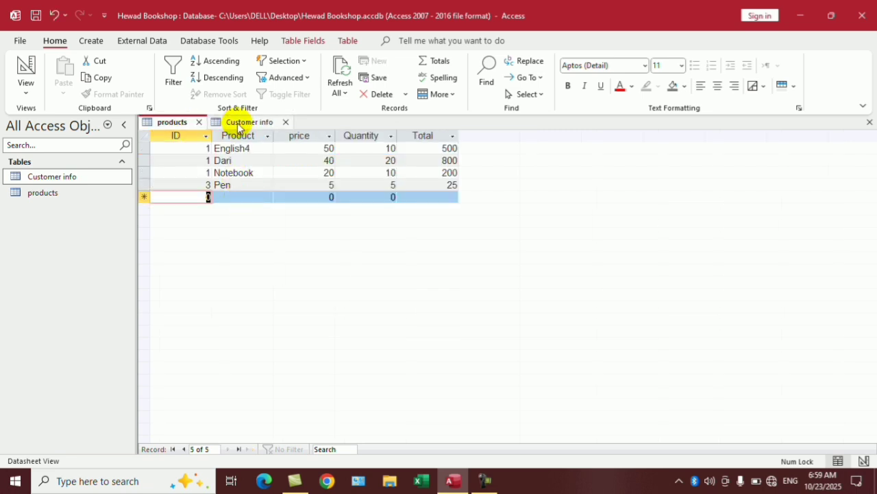
click(238, 123)
click(226, 171)
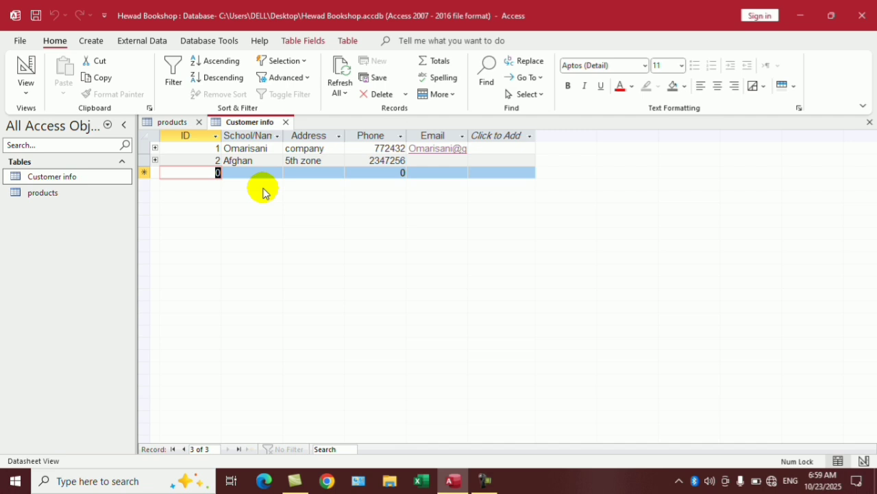
text(3)
key(Tab)
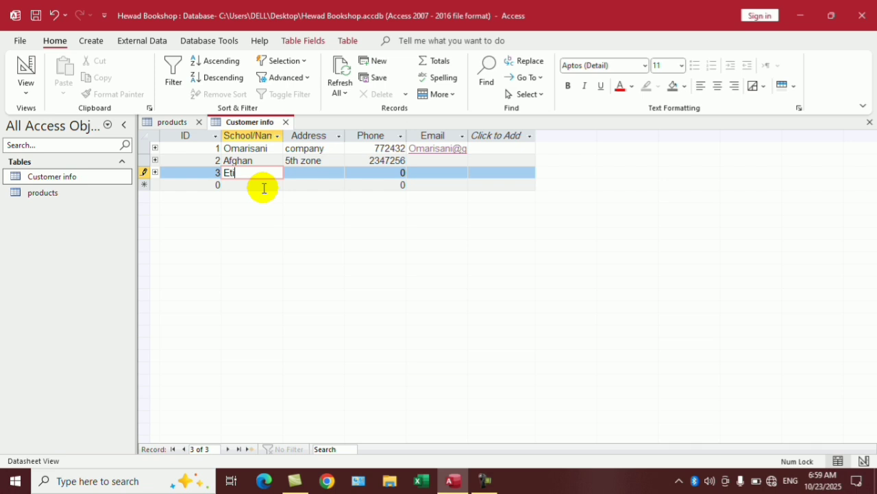
key(Tab)
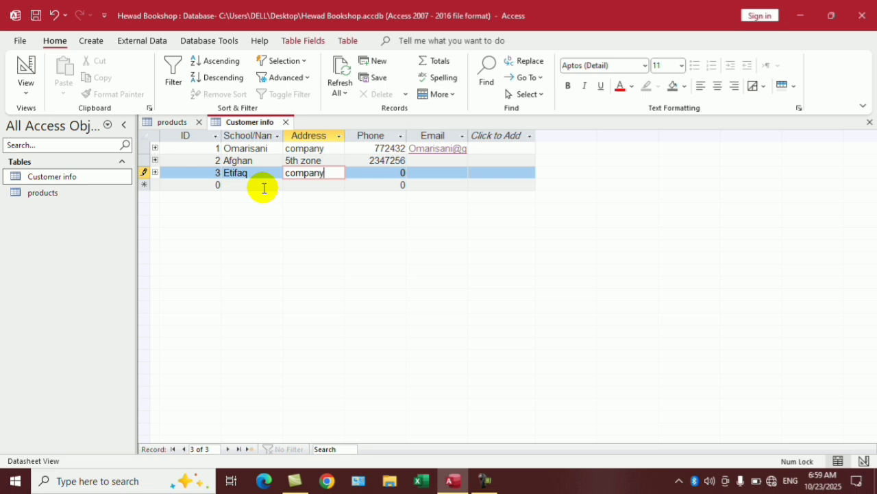
key(Tab)
Enter the customer's phone number, save the record, and check Etifaq's linked Pen product.
text(3542534)
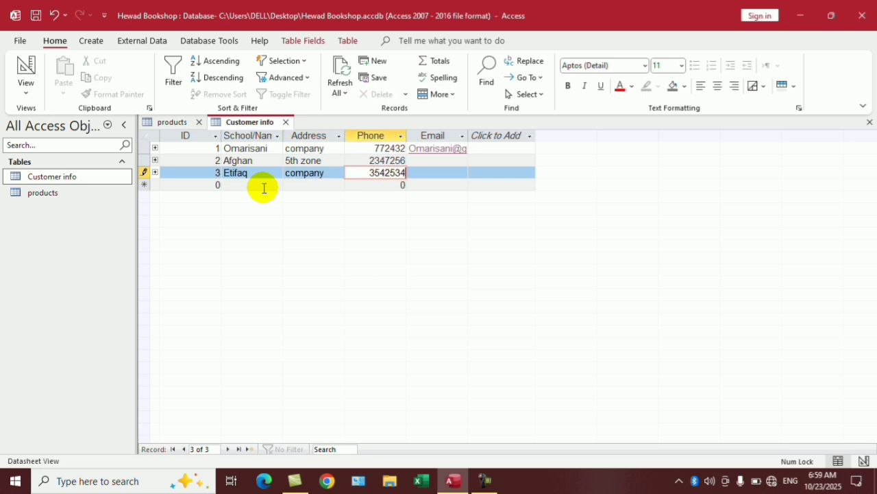
key(Right)
key(Down)
key(Left)
key(Left)
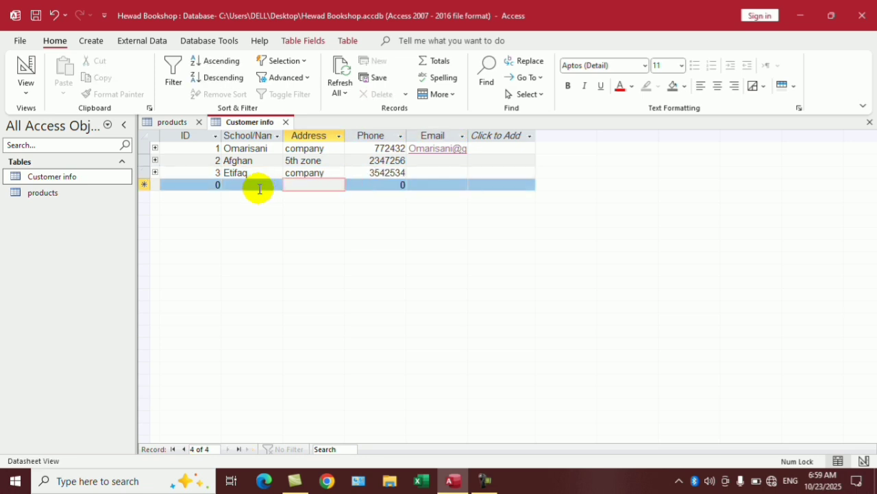
click(155, 172)
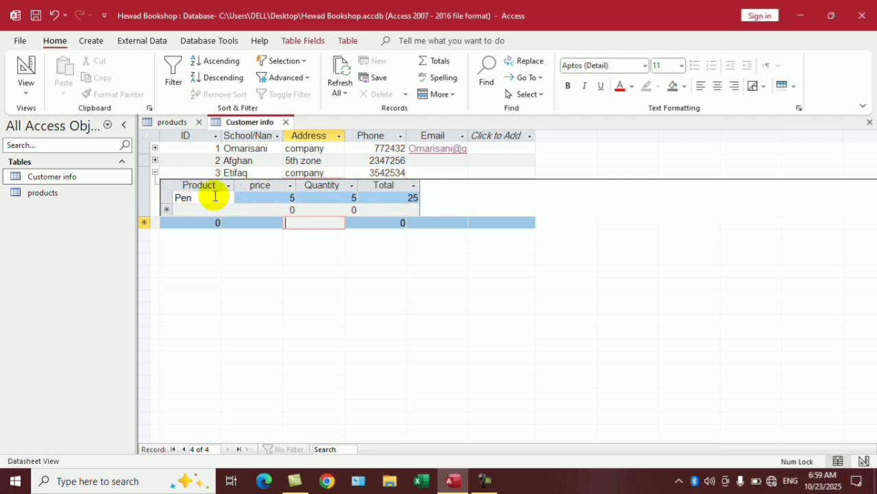
click(155, 172)
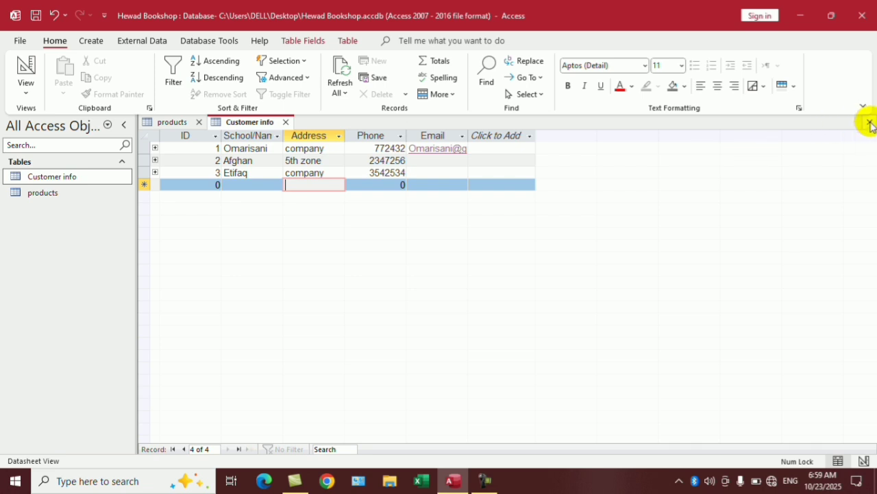
Close the open tables, reopen Customer info and products, then close them again.
click(870, 123)
click(868, 122)
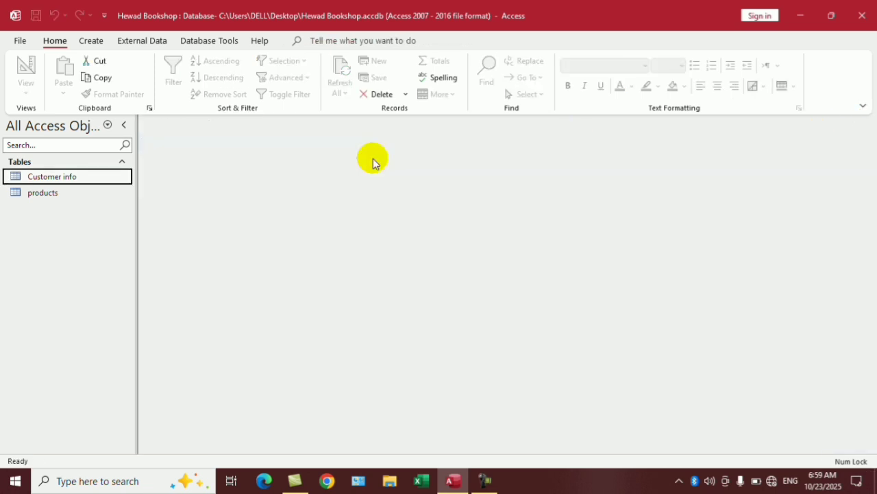
double_click(43, 178)
click(61, 190)
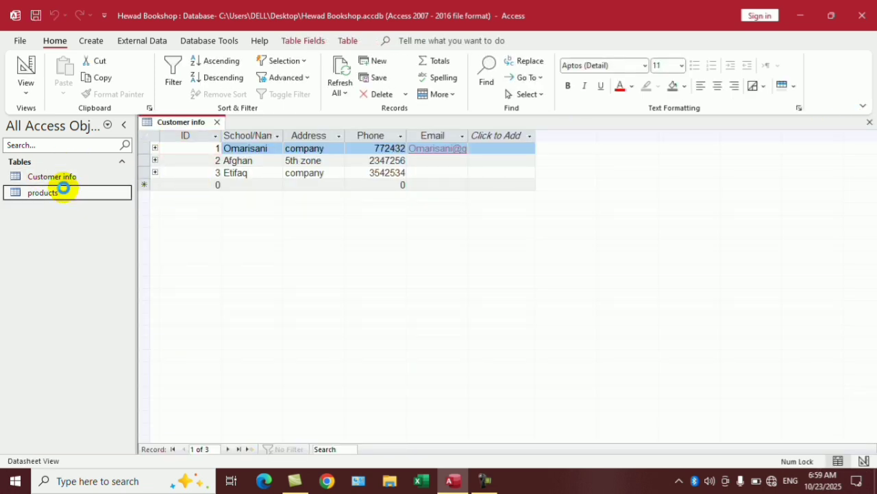
double_click(63, 189)
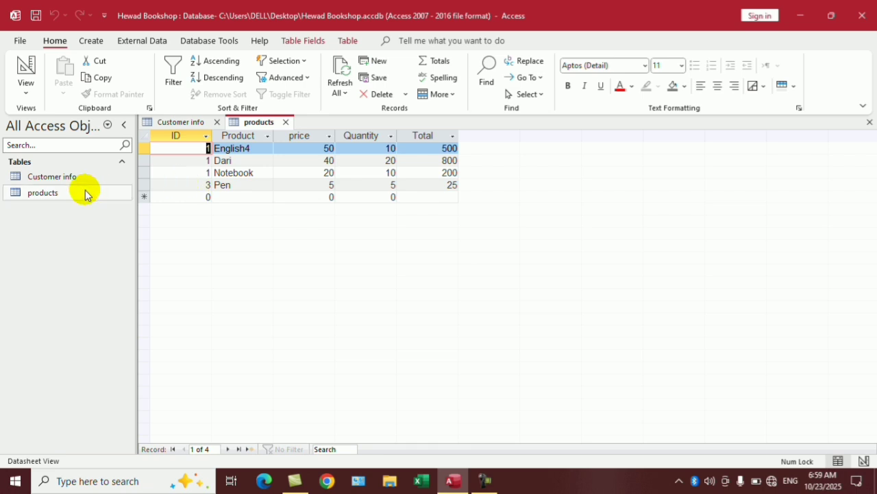
click(217, 122)
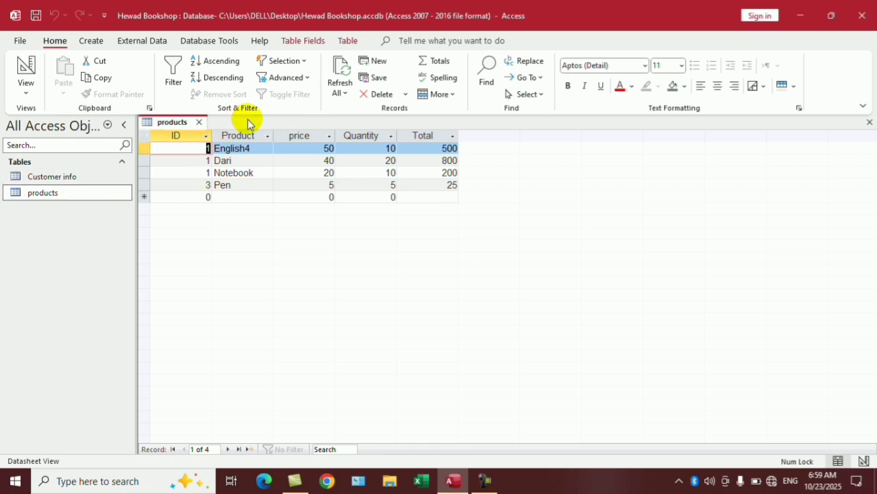
click(199, 122)
Tick Enforce Referential Integrity on the Customer info–products ID link and close Relationships.
click(205, 40)
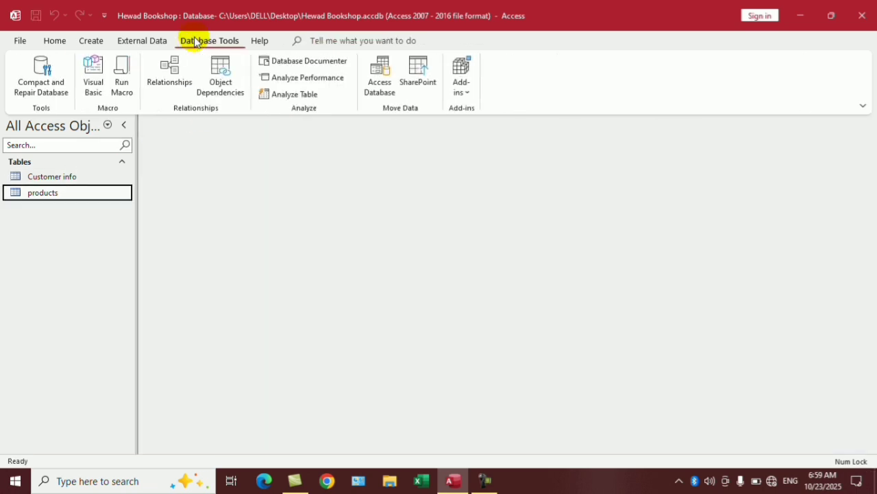
click(178, 81)
click(389, 166)
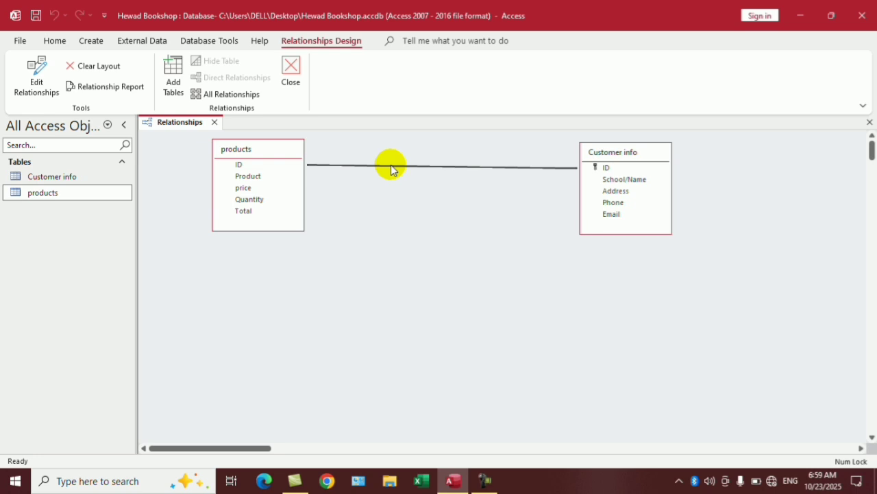
double_click(392, 165)
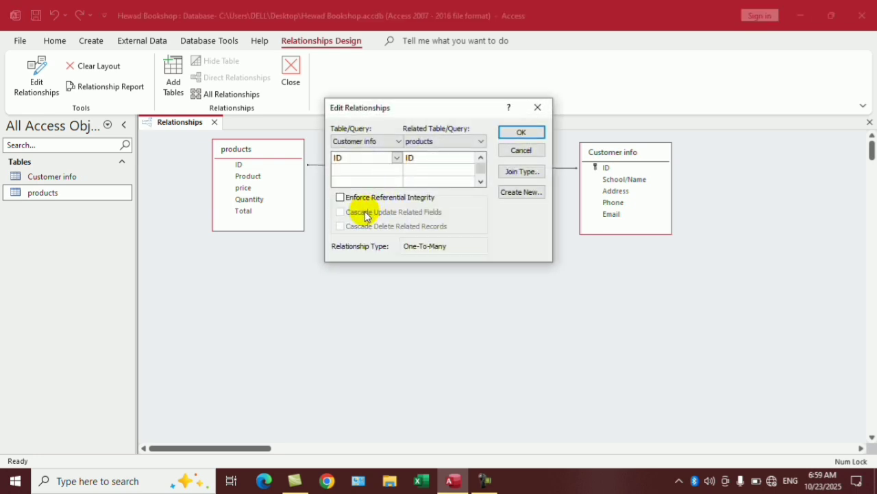
click(354, 200)
click(521, 132)
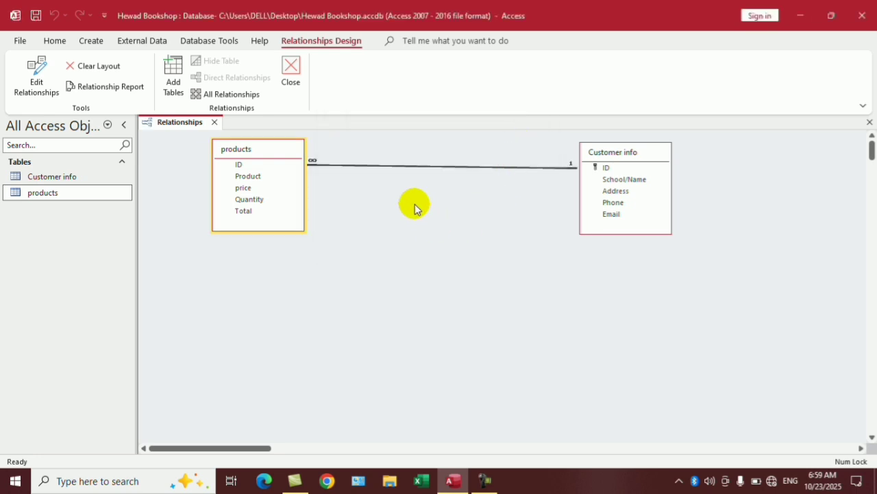
click(870, 122)
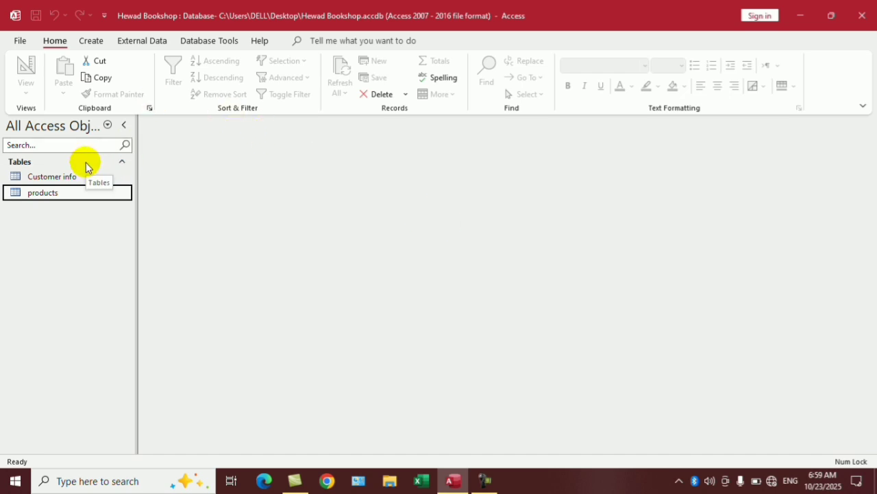
Open the products and Customer info tables.
click(87, 180)
double_click(67, 192)
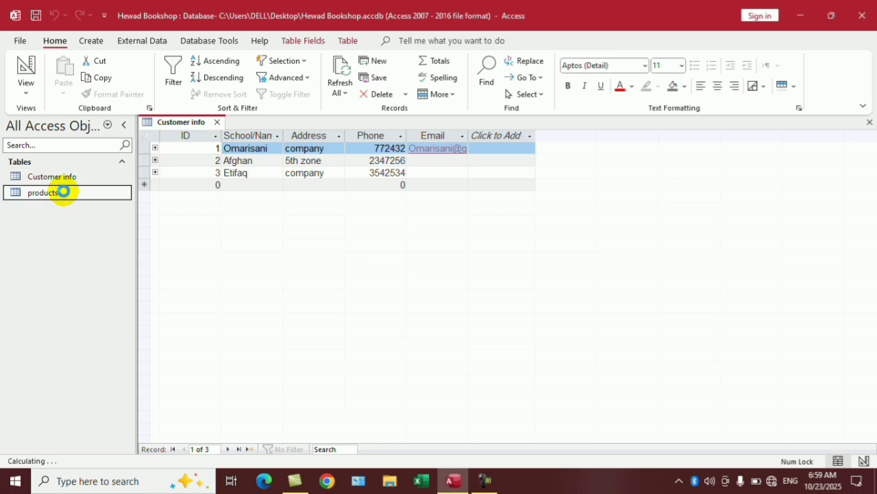
click(82, 178)
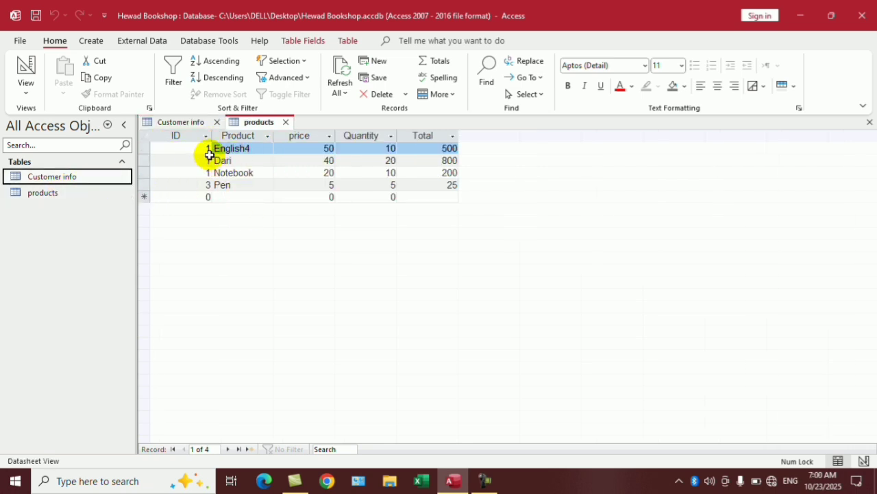
double_click(64, 177)
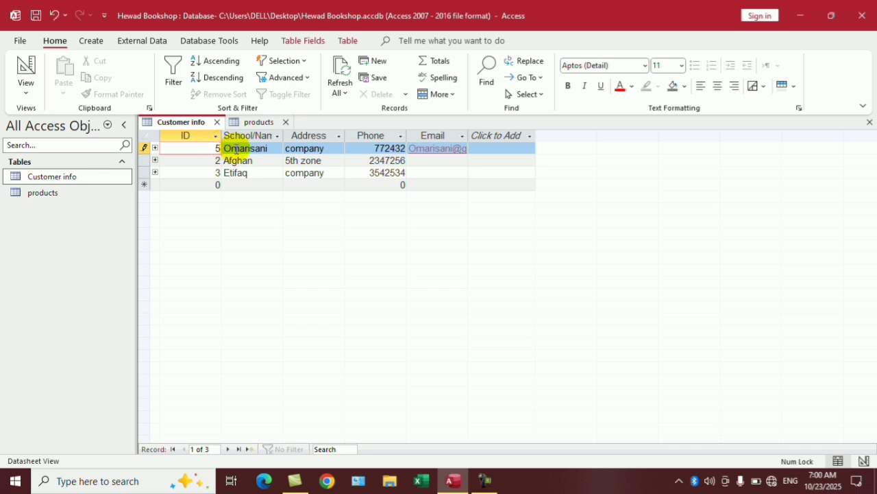
Try changing customer 1's ID to 5, dismiss the related-records error, undo, and close both tables.
click(248, 168)
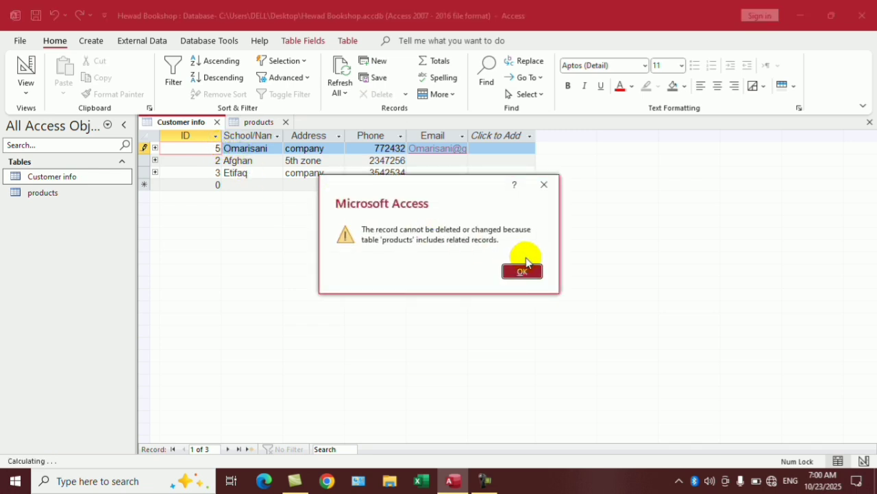
click(515, 270)
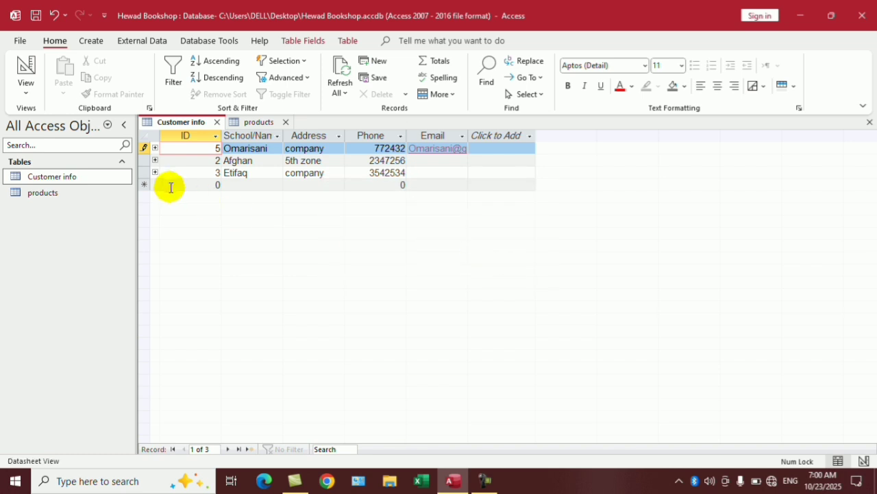
key(Escape)
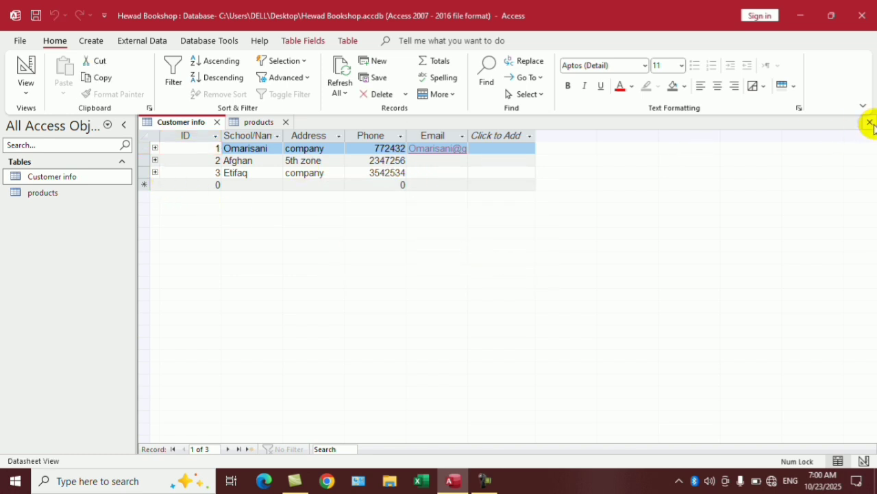
click(868, 123)
click(868, 123)
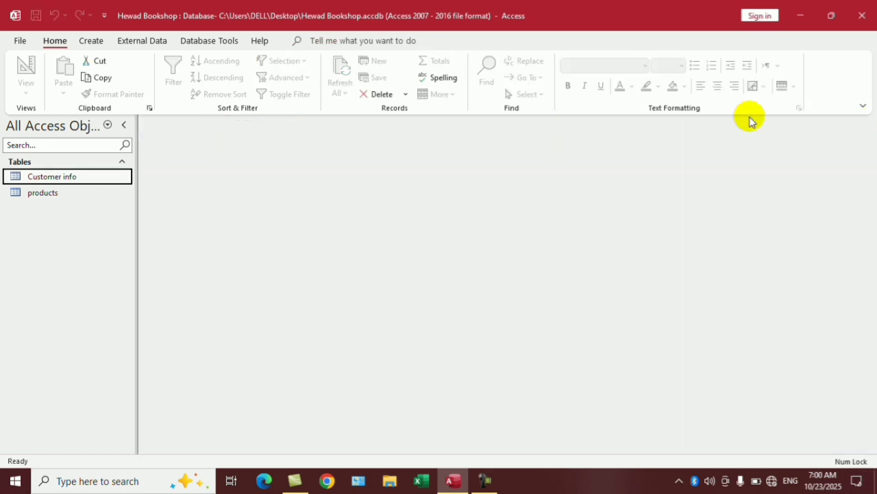
Turn on Cascade Update Related Fields for the Customer info–products ID link and close Relationships.
click(207, 40)
click(167, 84)
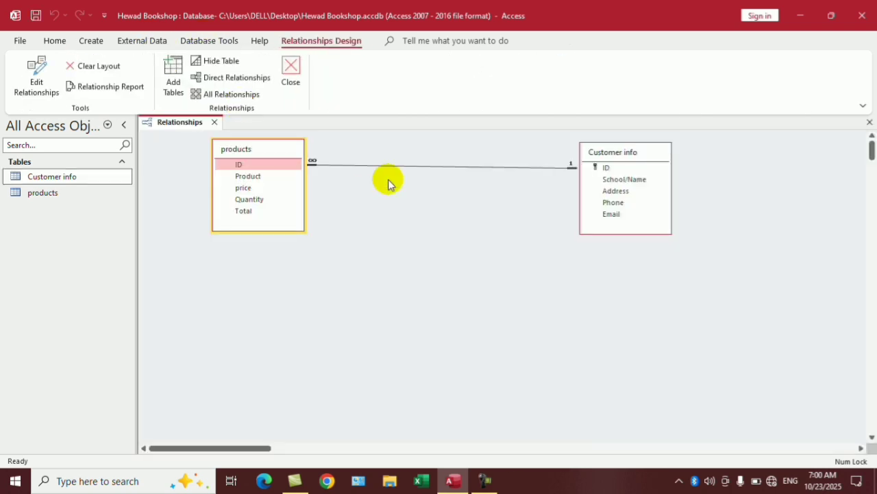
click(423, 167)
double_click(423, 168)
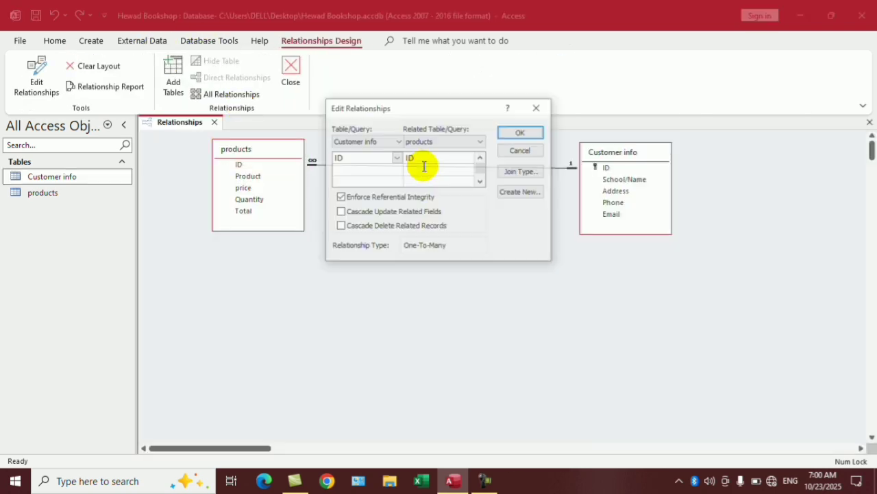
click(367, 214)
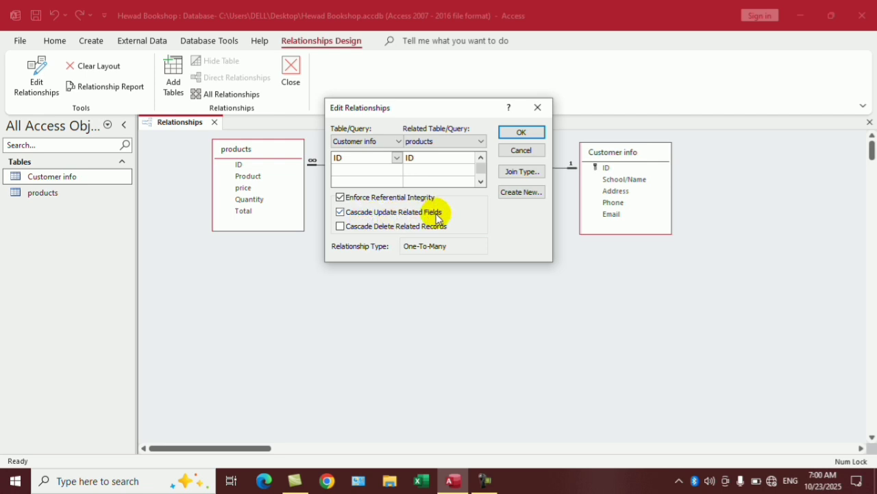
click(519, 132)
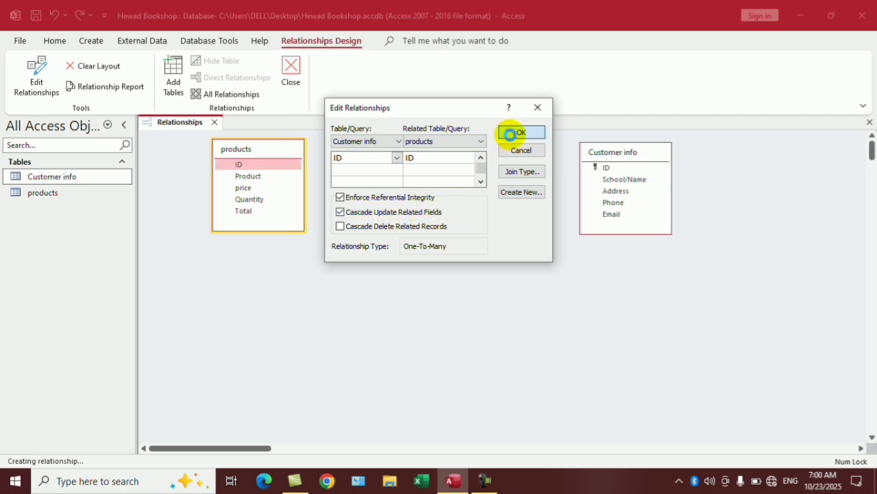
click(869, 122)
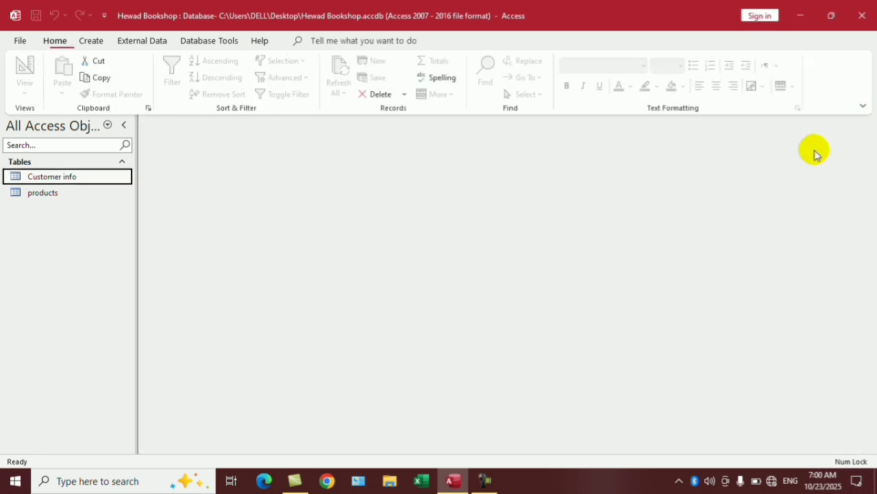
Change customer 1's ID to 5, then reopen both tables to see products follow.
double_click(61, 177)
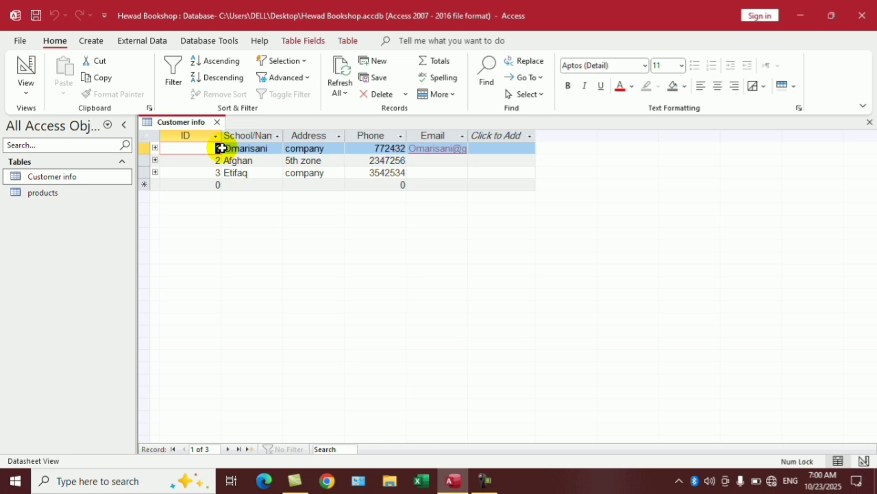
double_click(44, 195)
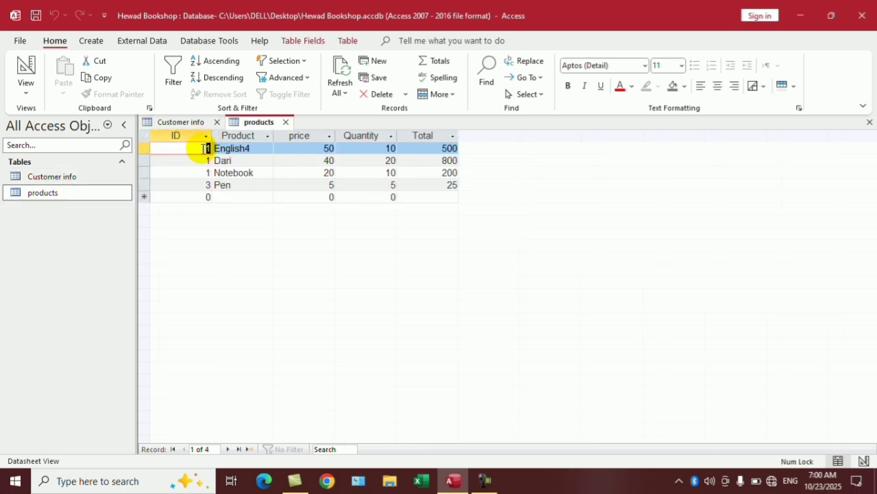
click(287, 122)
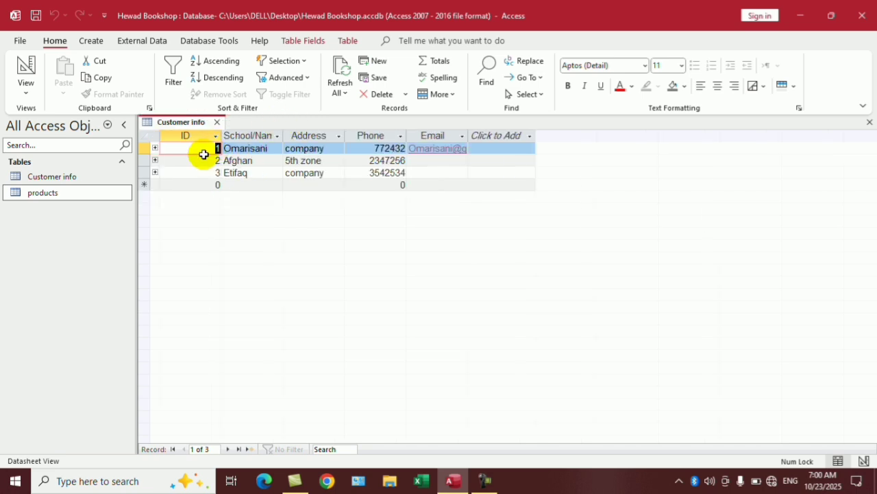
click(217, 122)
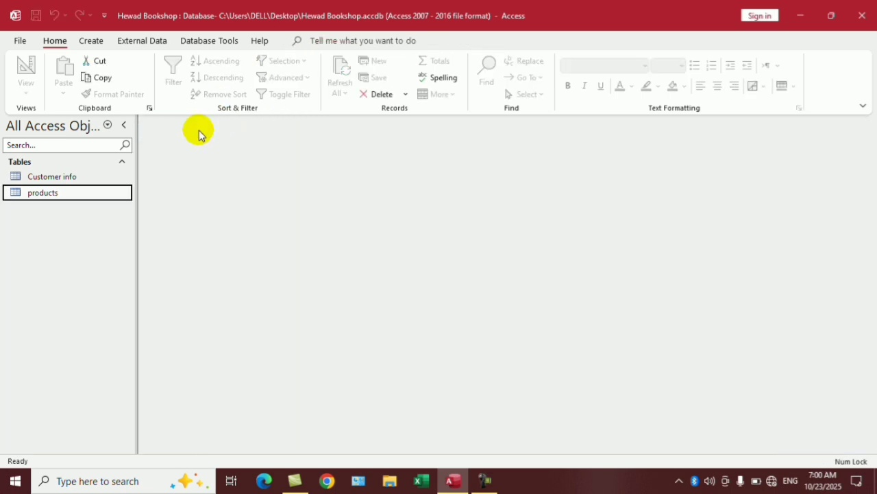
double_click(73, 176)
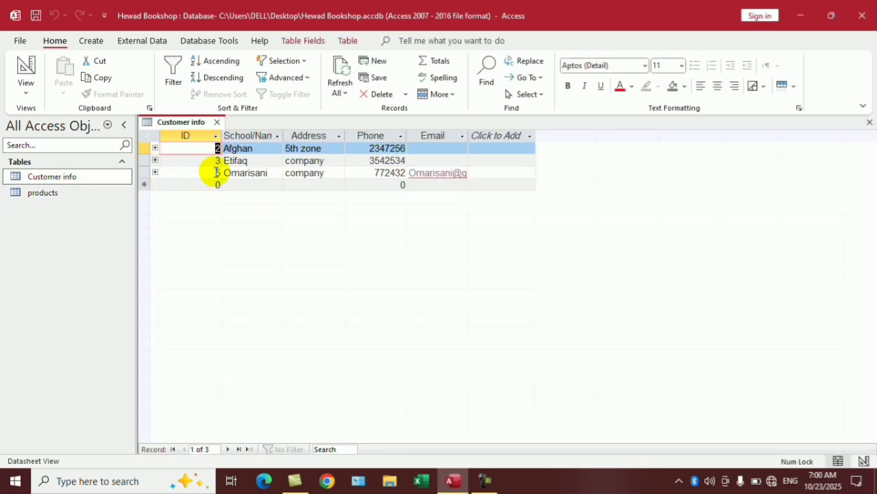
double_click(42, 192)
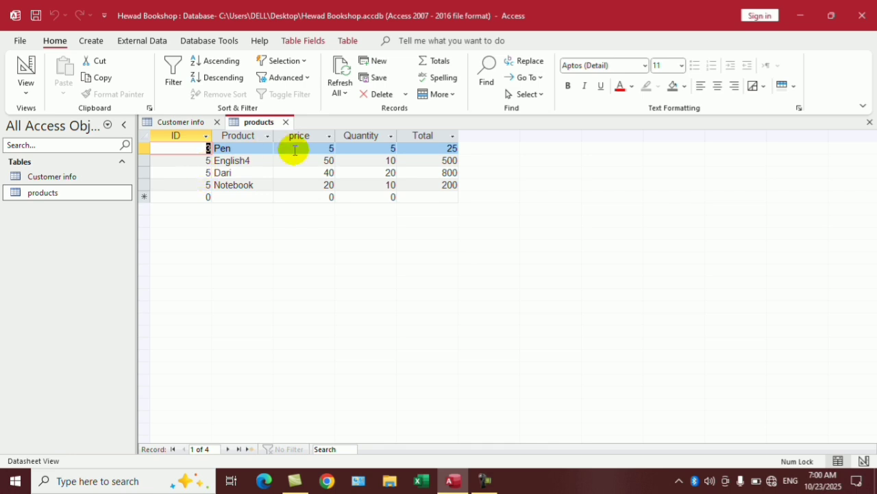
Set the customer ID back to 1, reopen both tables to confirm products match, and close them.
click(201, 121)
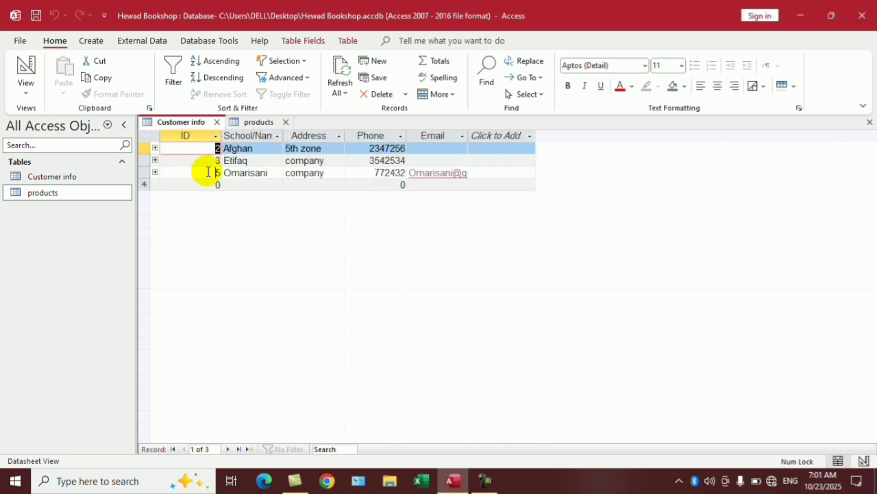
double_click(208, 172)
text(1)
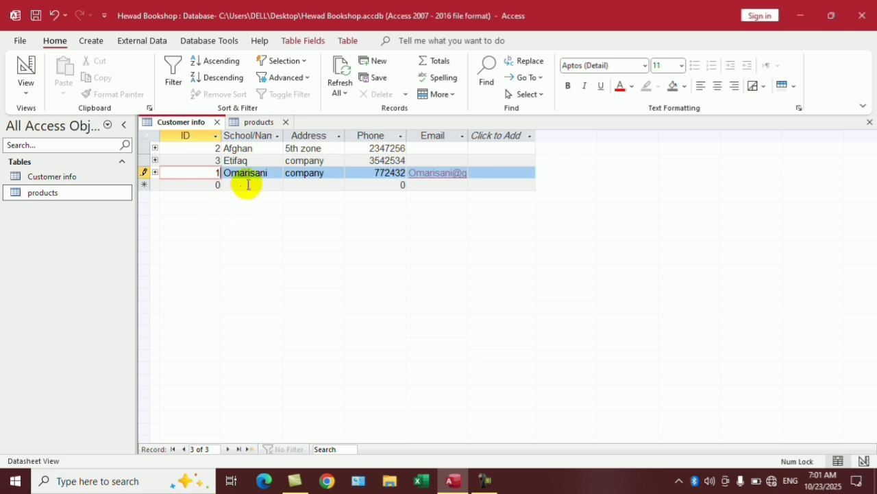
click(286, 121)
click(216, 121)
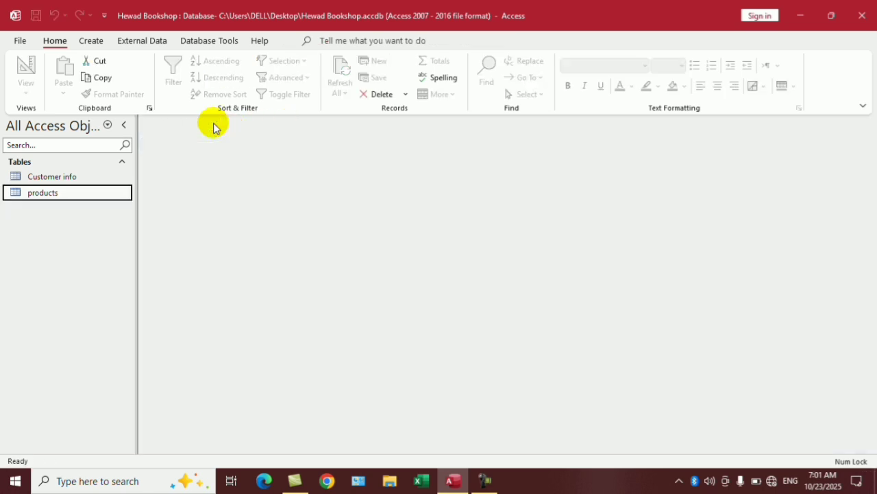
double_click(75, 175)
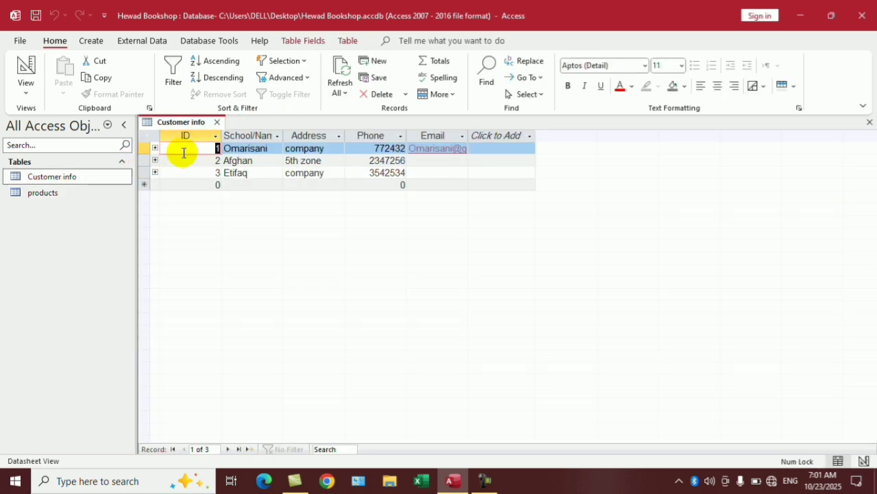
double_click(69, 192)
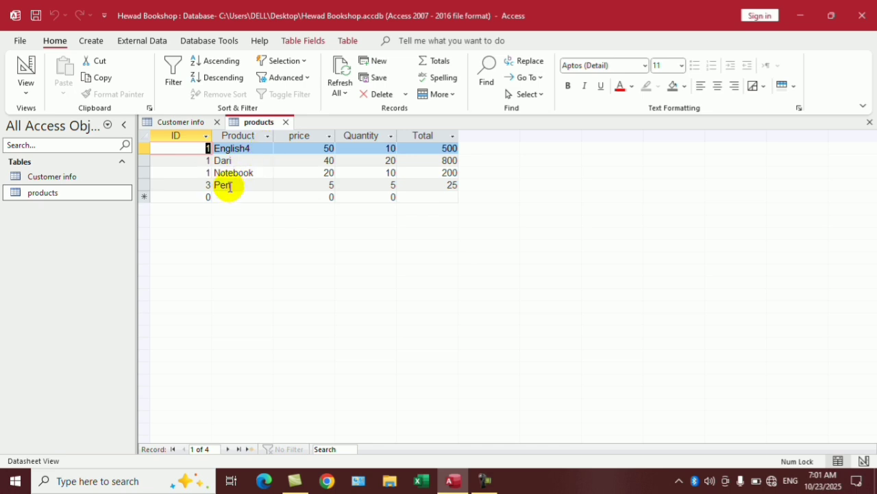
click(286, 123)
click(217, 122)
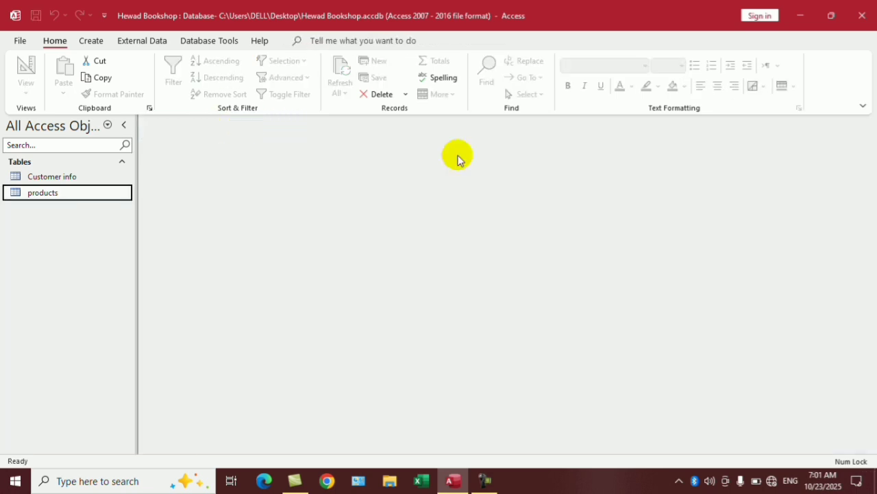
Review the Customer info–products relationship settings and close the Relationships layout.
click(184, 41)
click(170, 72)
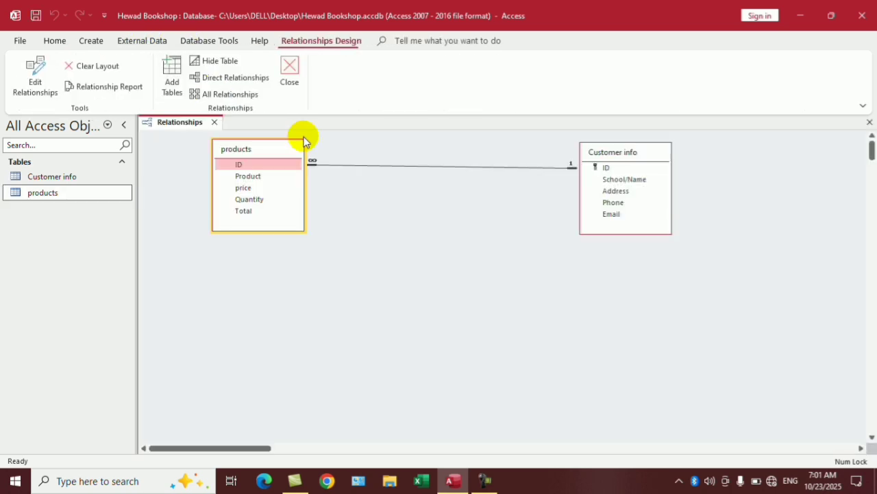
click(401, 166)
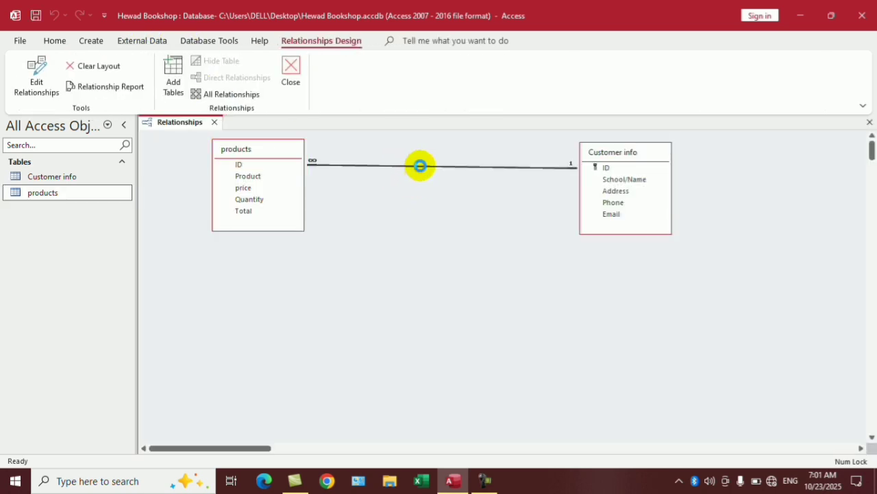
double_click(420, 165)
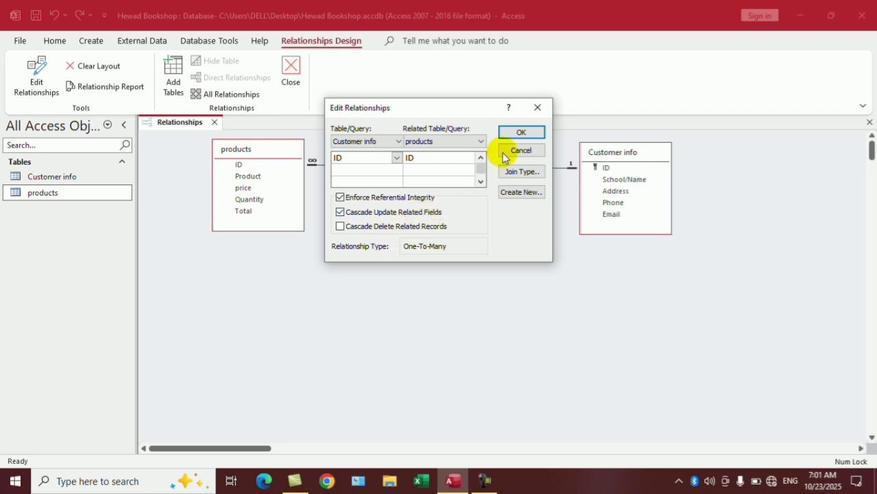
click(519, 133)
click(869, 122)
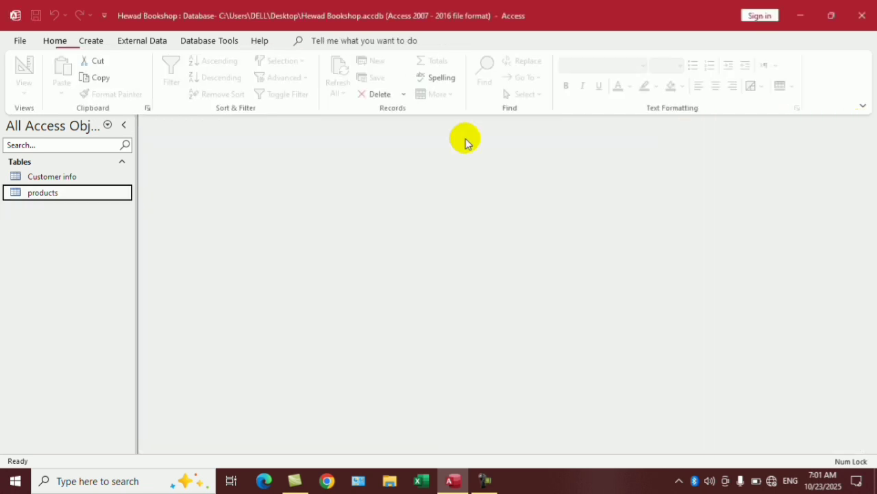
Reopen Customer info and products, check the linked product rows, and end on Customer info.
click(58, 177)
double_click(57, 177)
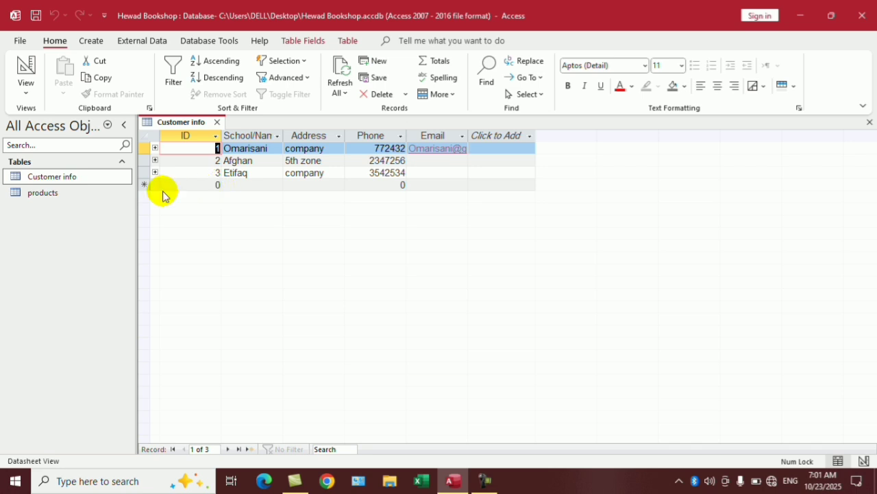
double_click(45, 194)
double_click(65, 177)
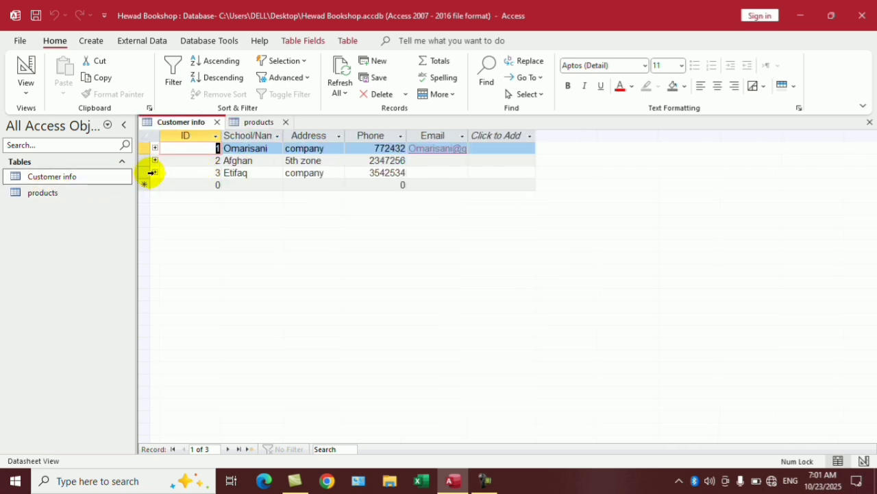
click(155, 172)
click(156, 172)
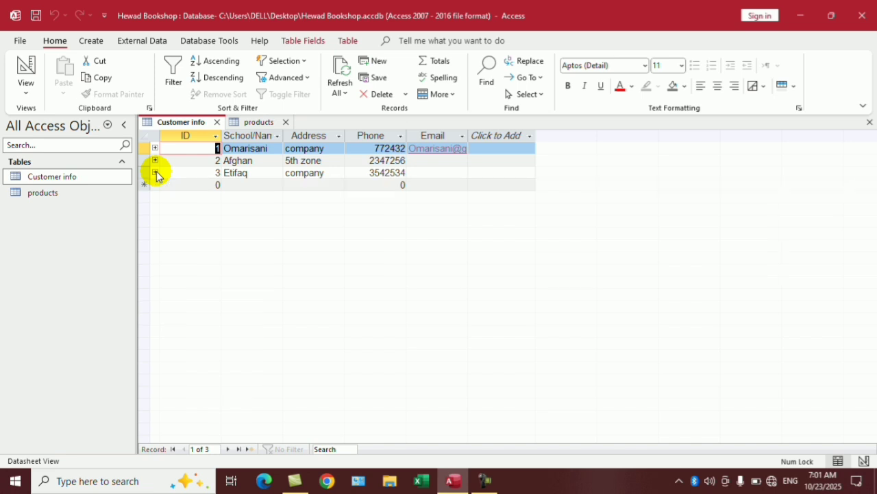
double_click(42, 194)
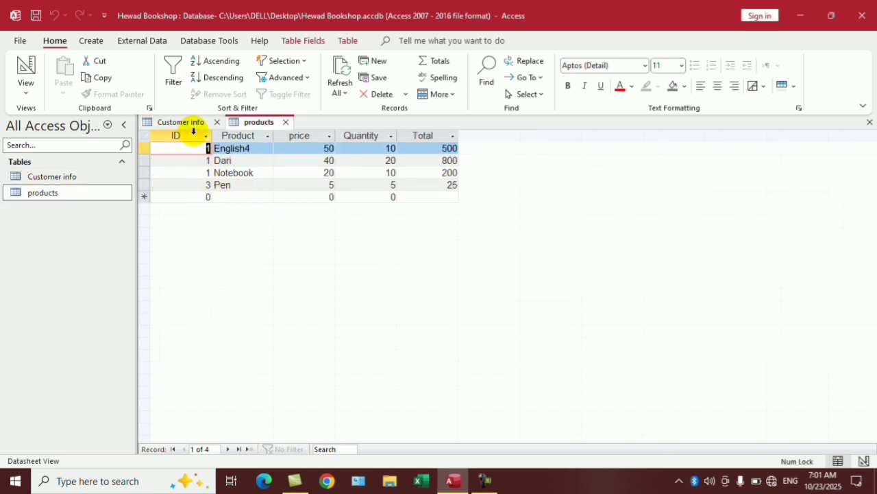
click(195, 124)
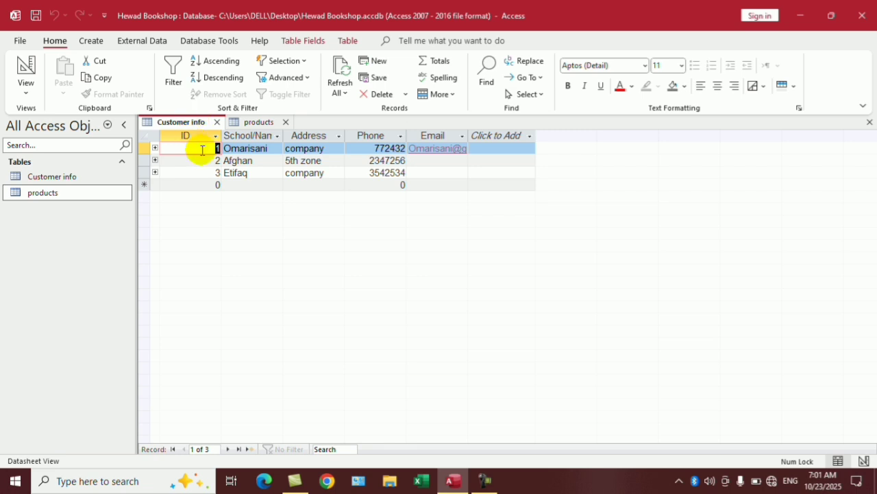
Check that the products table holds a Pen record related to customer Etifaq.
right_click(141, 171)
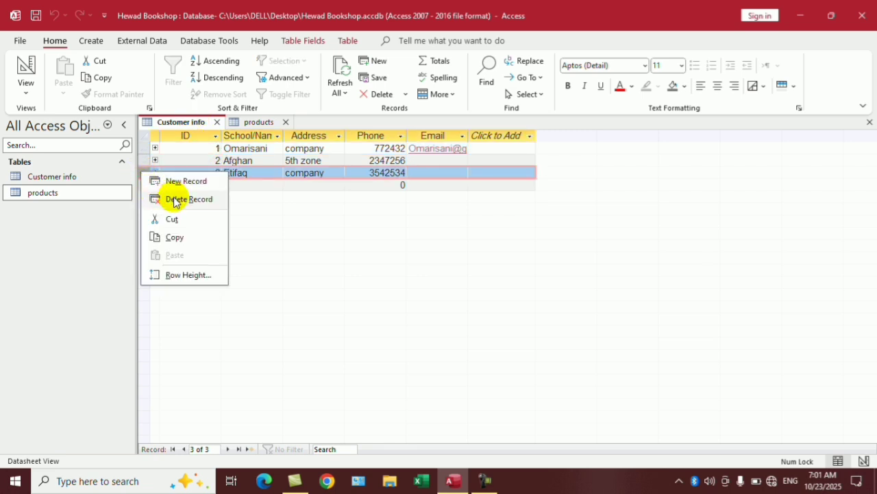
click(277, 204)
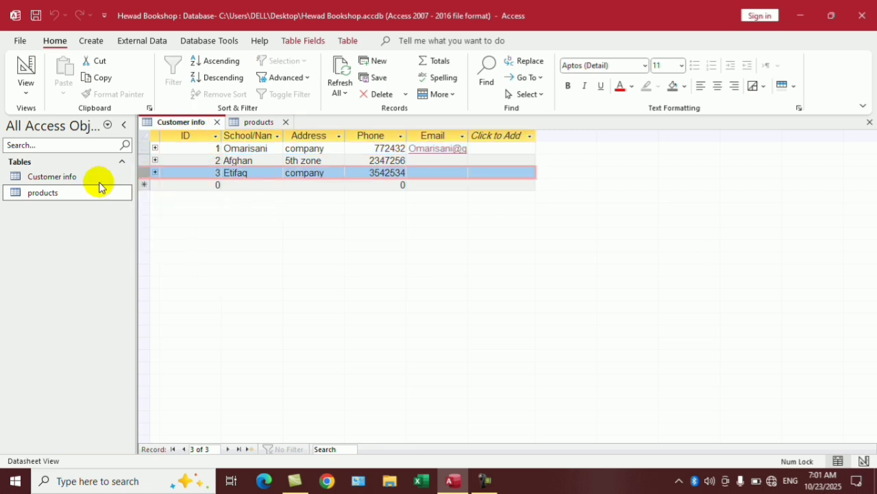
click(255, 124)
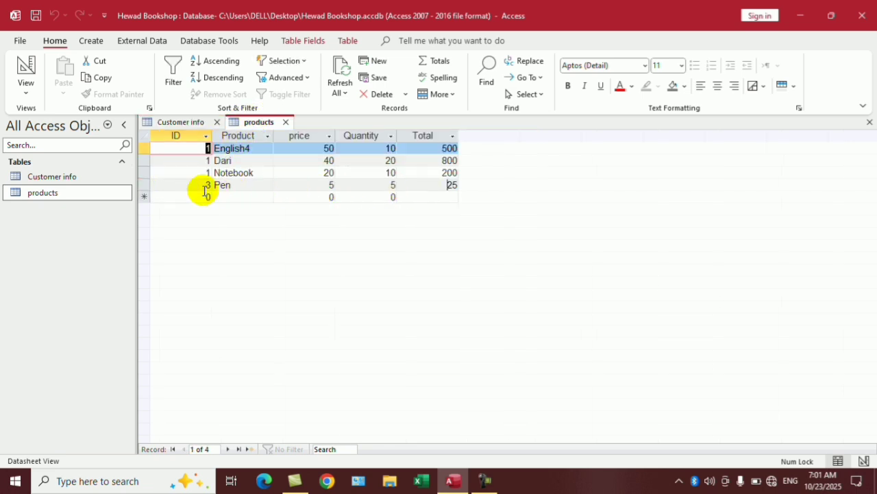
click(196, 186)
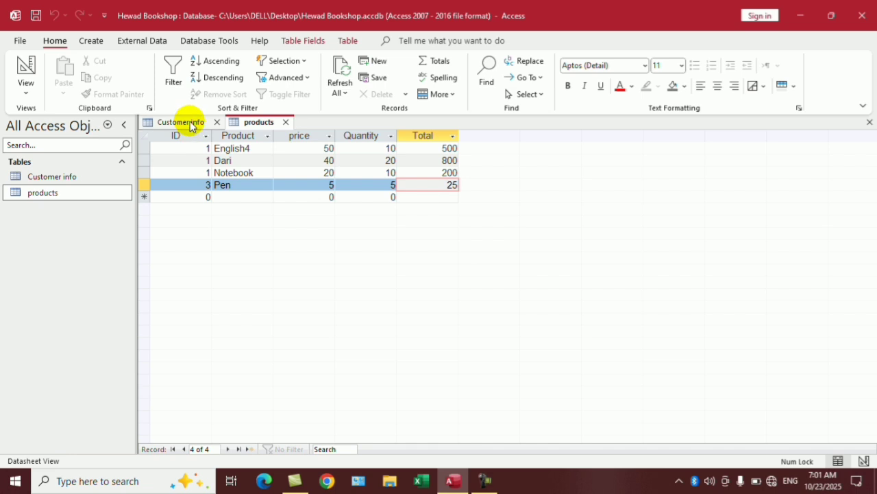
click(191, 123)
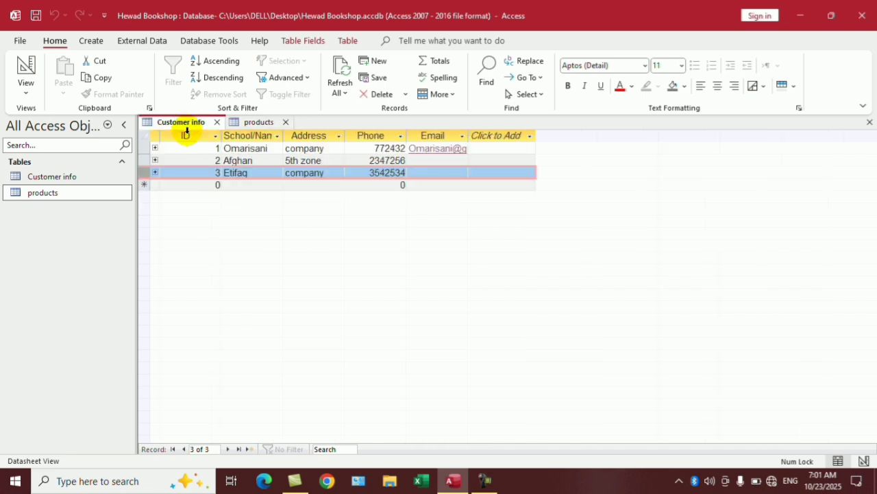
click(205, 183)
Try deleting the Etifaq customer record; Access refuses because related products exist.
right_click(146, 172)
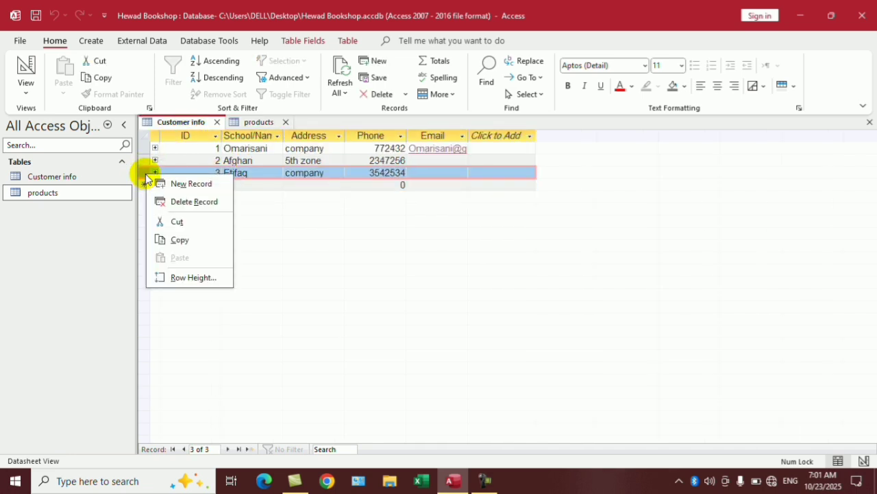
click(184, 200)
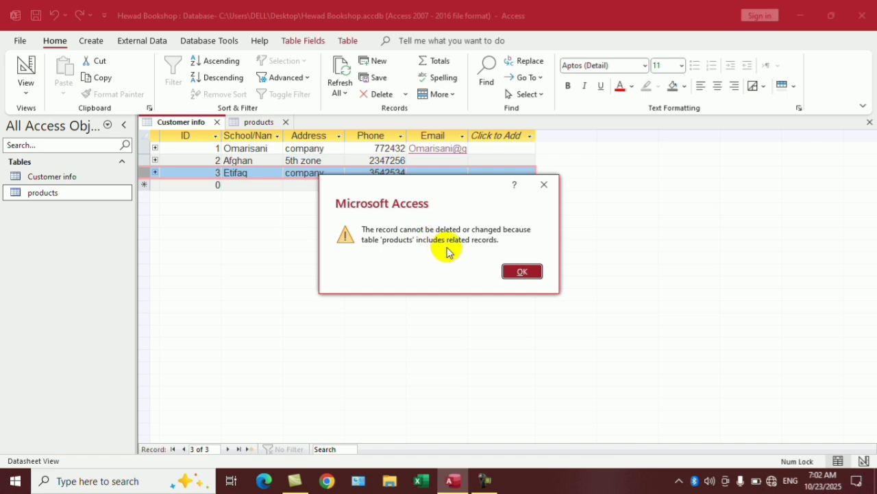
click(519, 271)
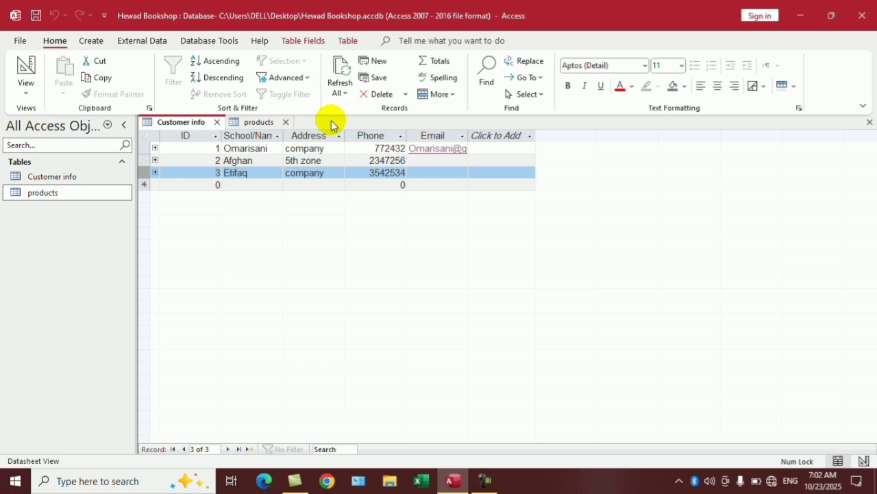
click(257, 122)
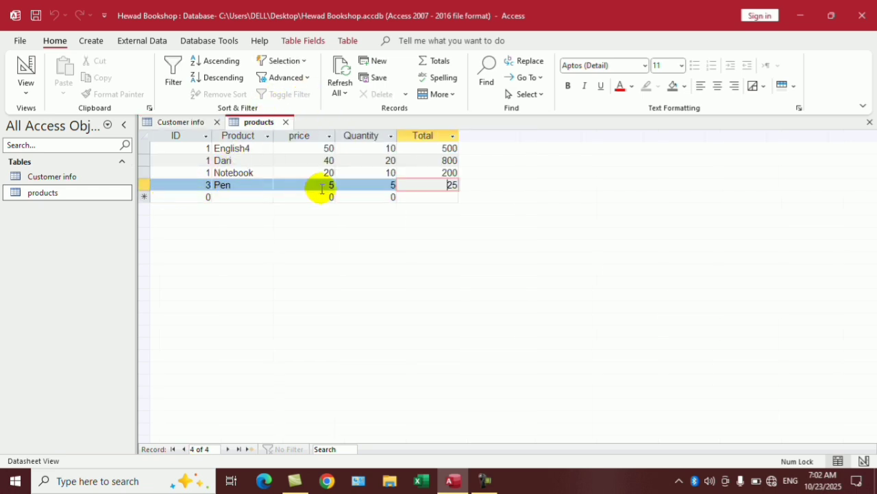
click(196, 123)
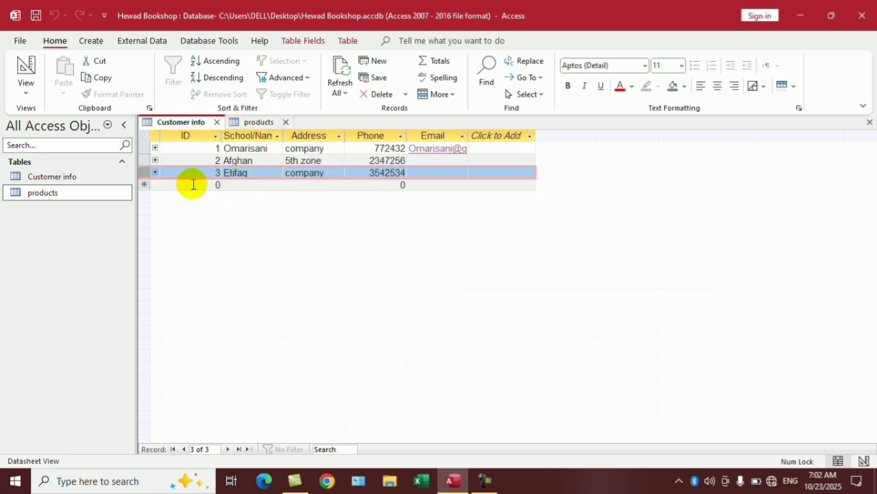
click(229, 43)
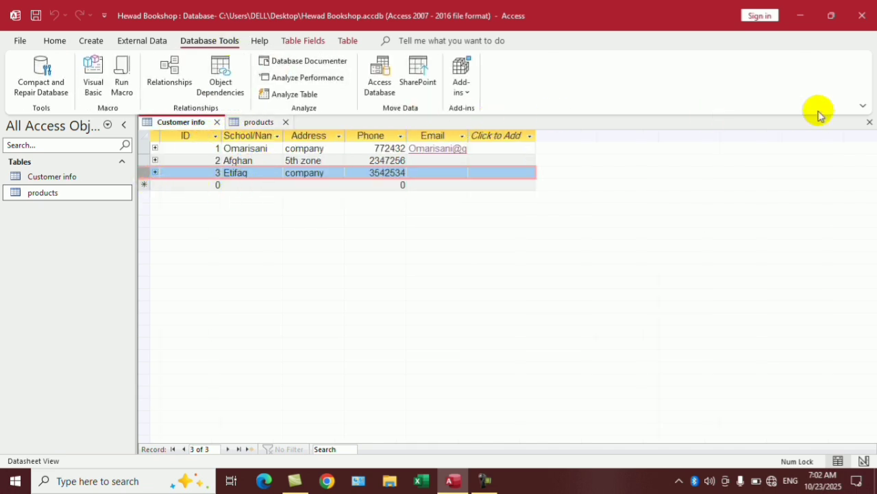
Enable Cascade Delete Related Records on the Customer info–products relationship, then reopen Customer info.
click(867, 121)
click(165, 70)
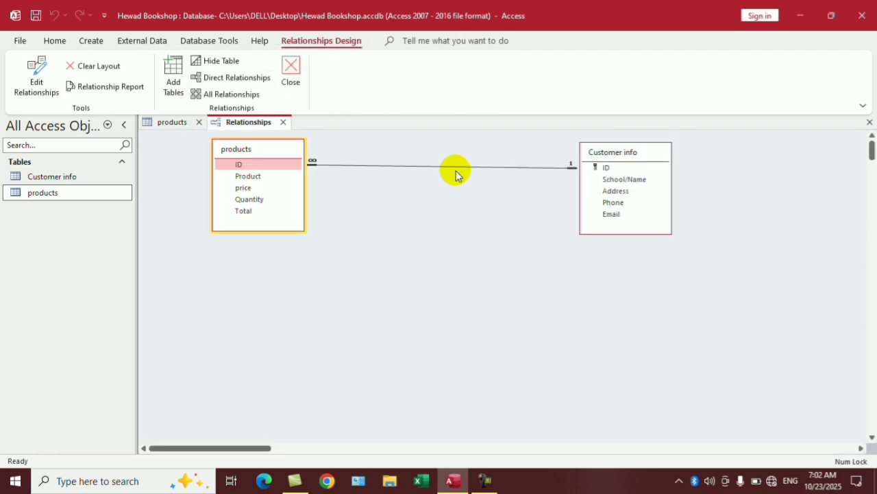
click(198, 122)
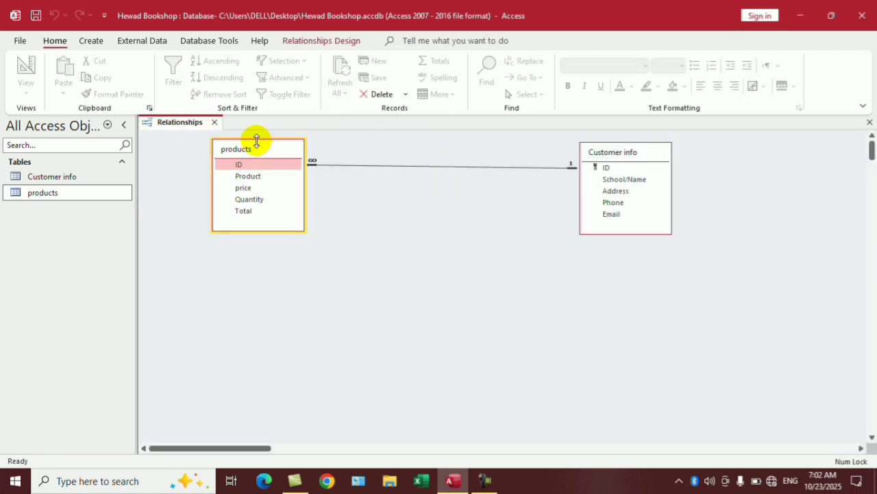
double_click(465, 165)
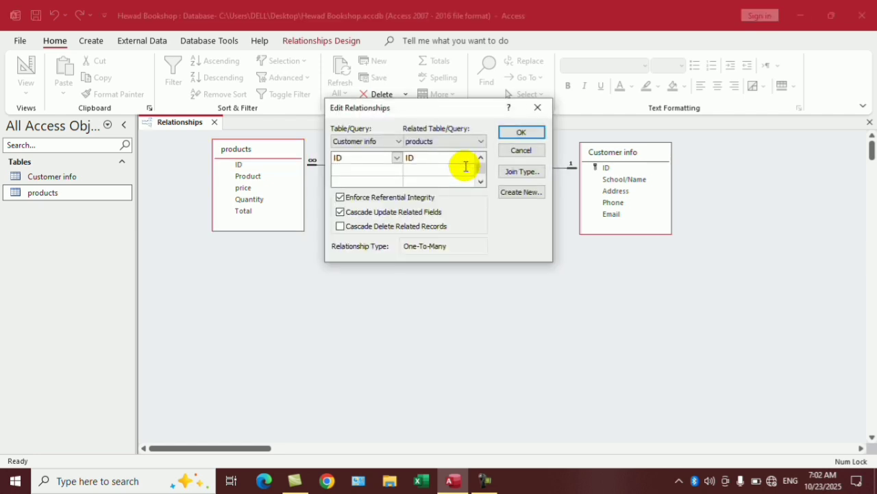
click(365, 228)
click(519, 132)
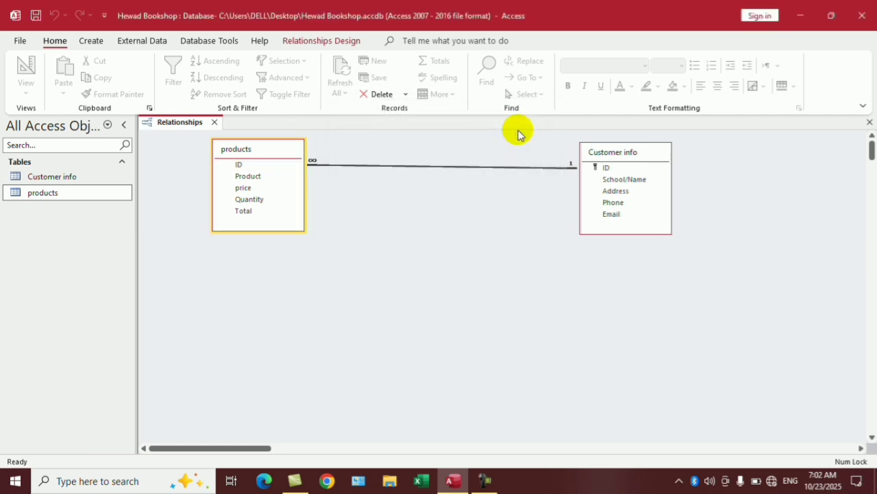
click(869, 122)
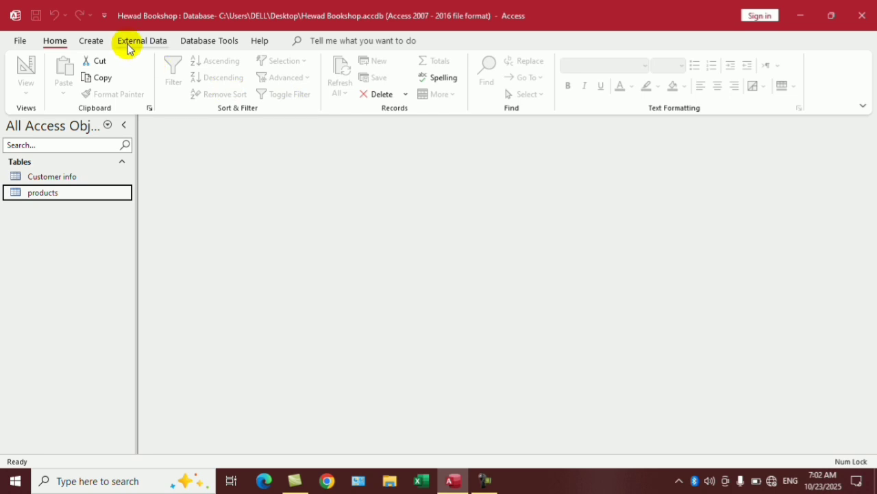
double_click(54, 176)
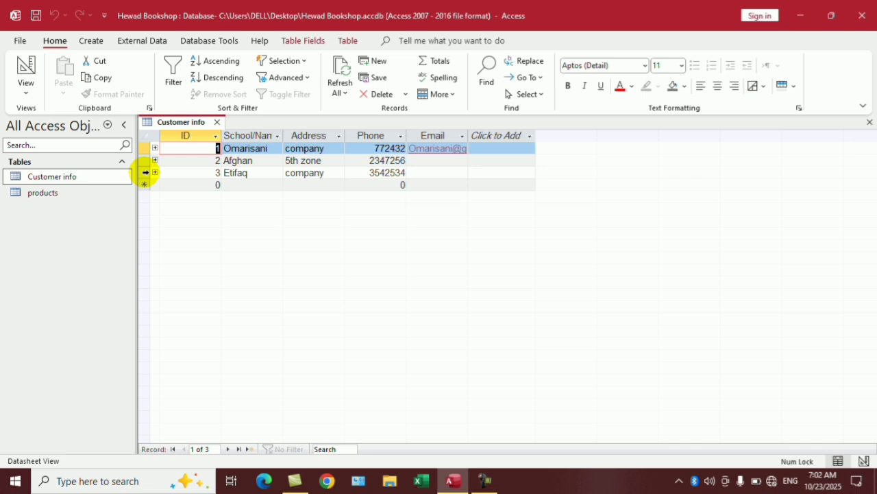
Delete the Etifaq customer record and confirm the deletion.
click(145, 172)
right_click(145, 172)
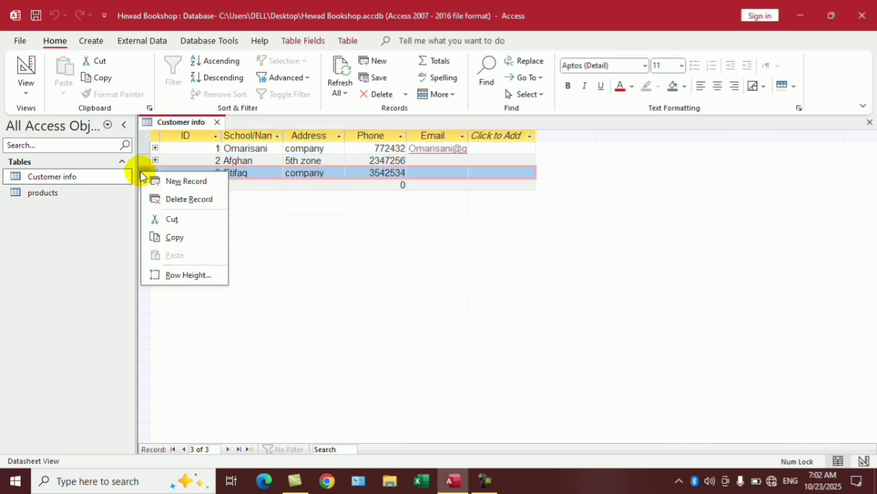
click(183, 199)
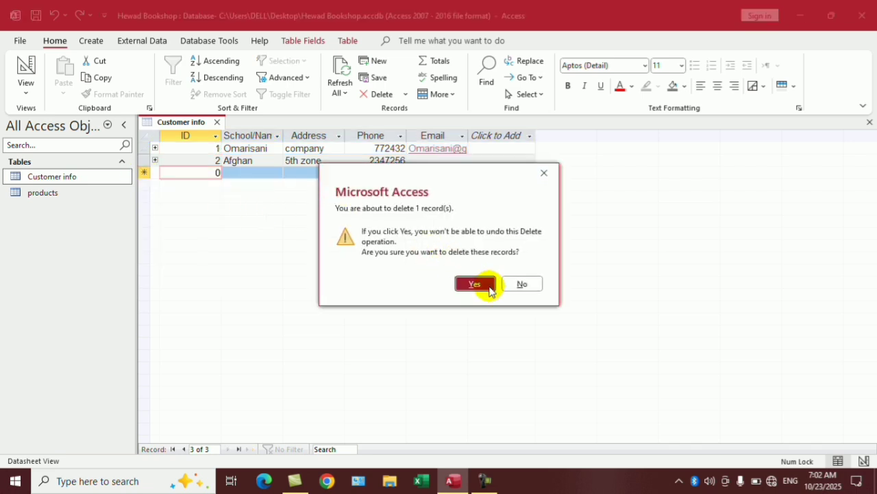
click(482, 285)
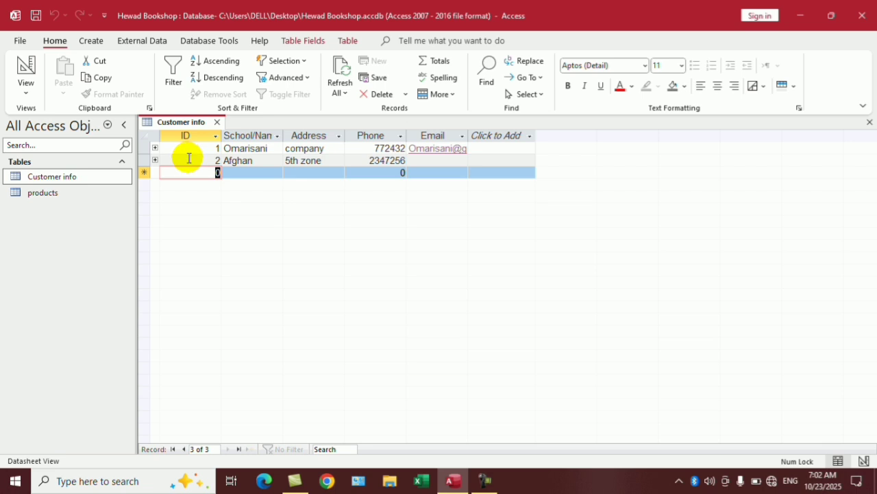
Verify the Pen product row is gone from products, then close the tables.
double_click(52, 194)
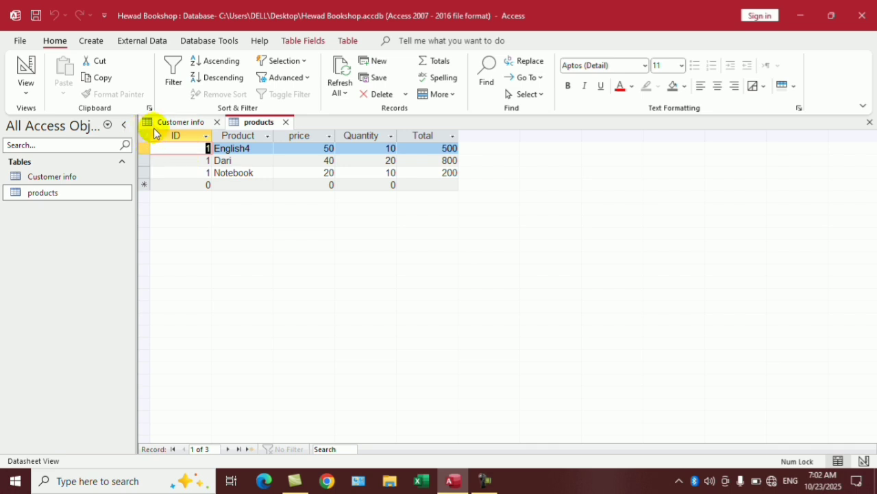
click(217, 122)
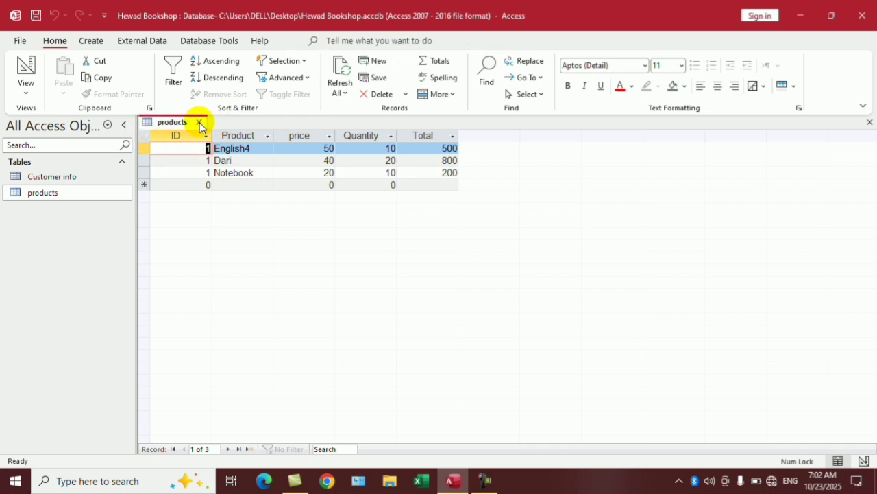
click(200, 123)
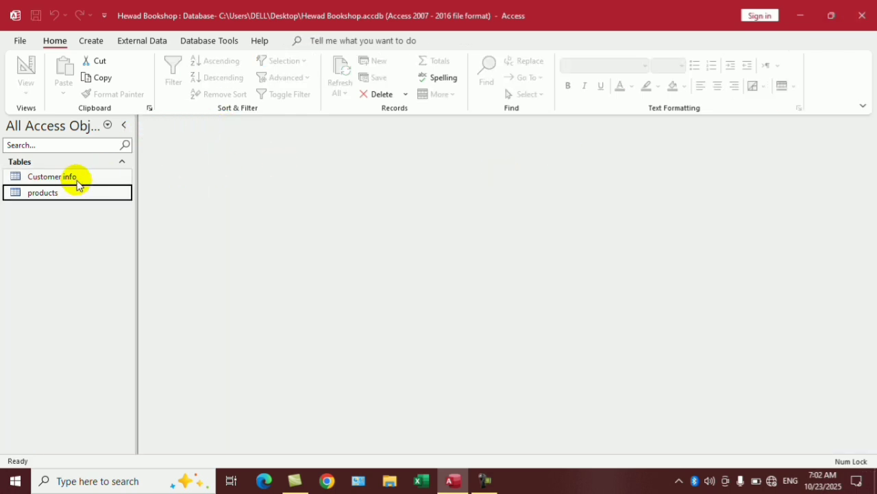
double_click(72, 178)
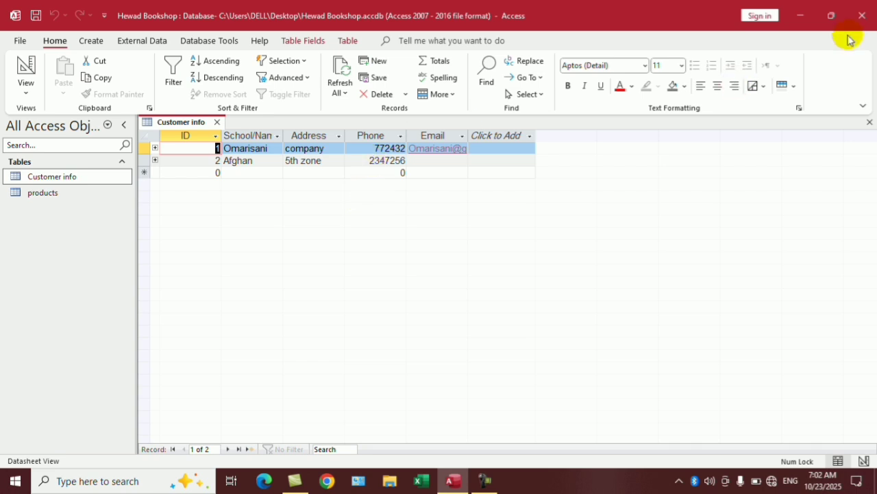
click(869, 122)
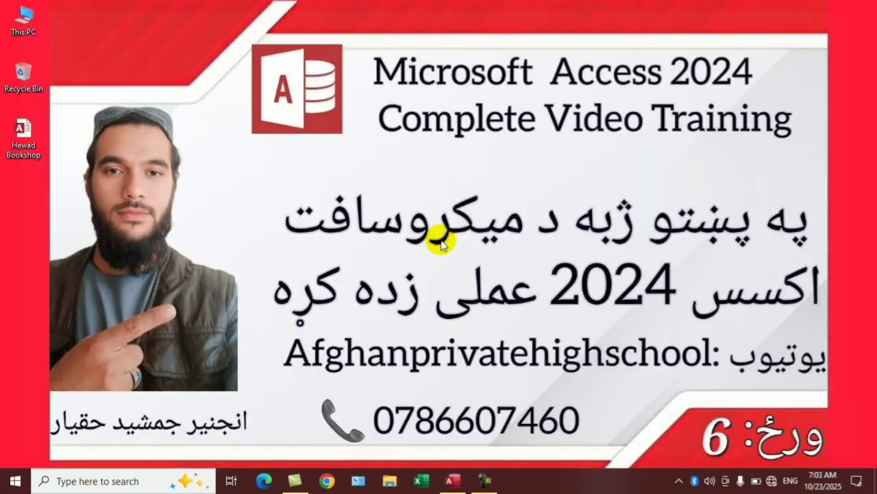